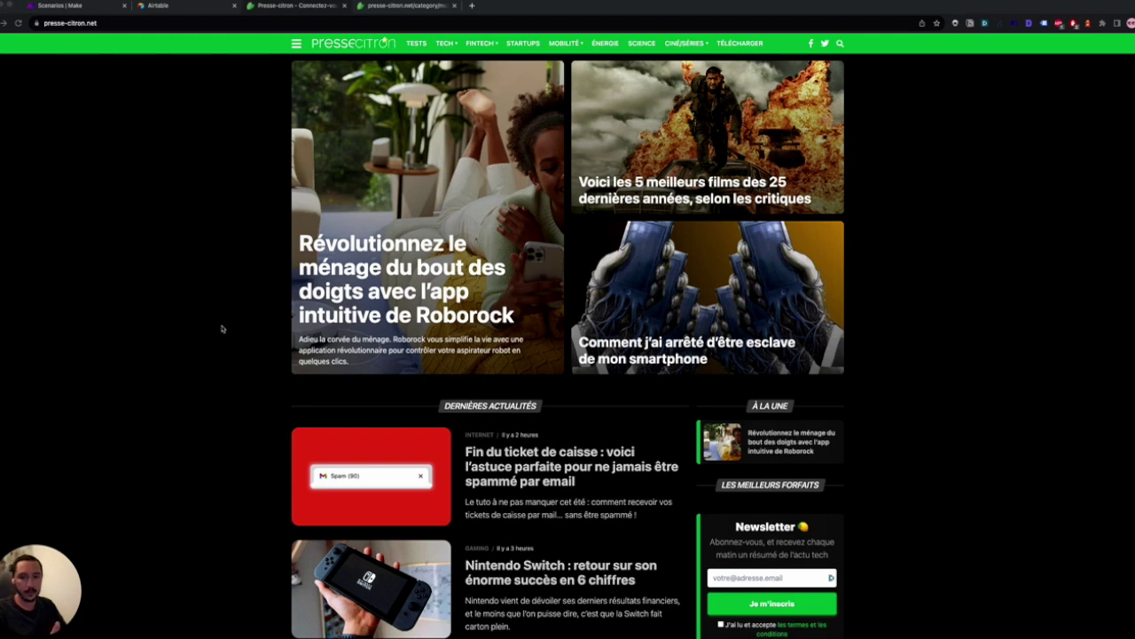
- Open the Presse-citron site's main RSS feed by adding /feed to the home page address
left_click(255, 23)
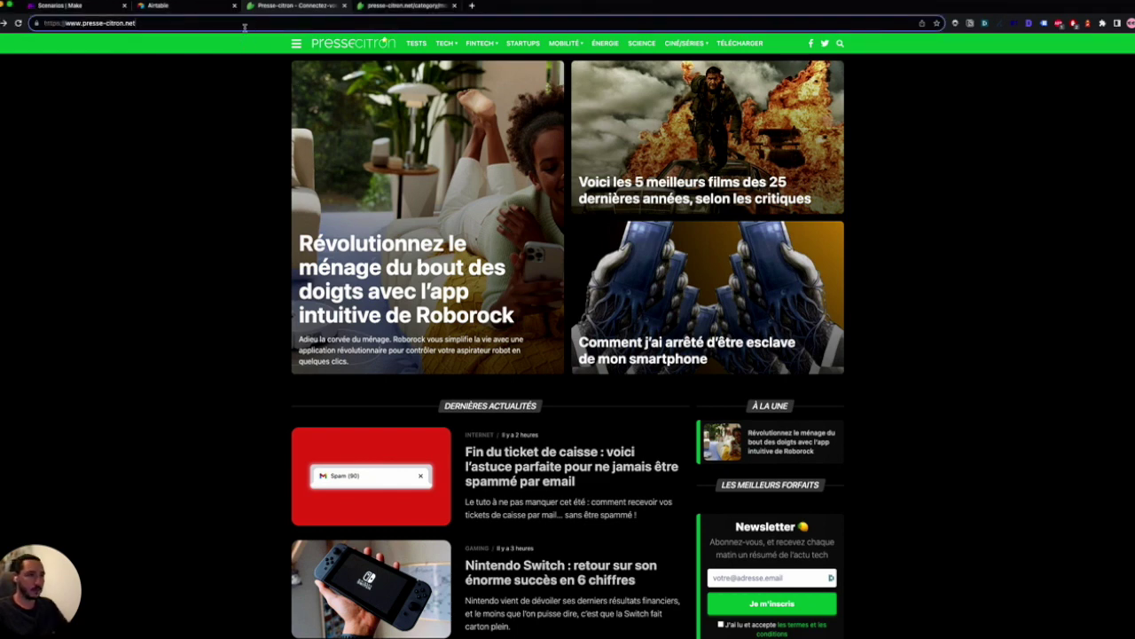
type("/feed")
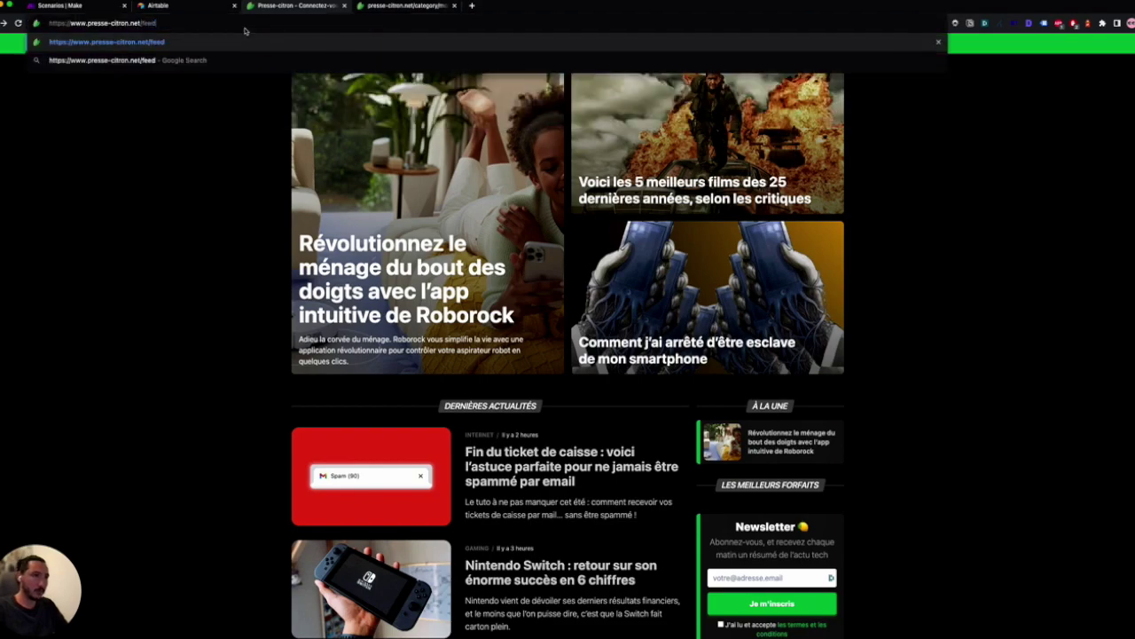
key("Return")
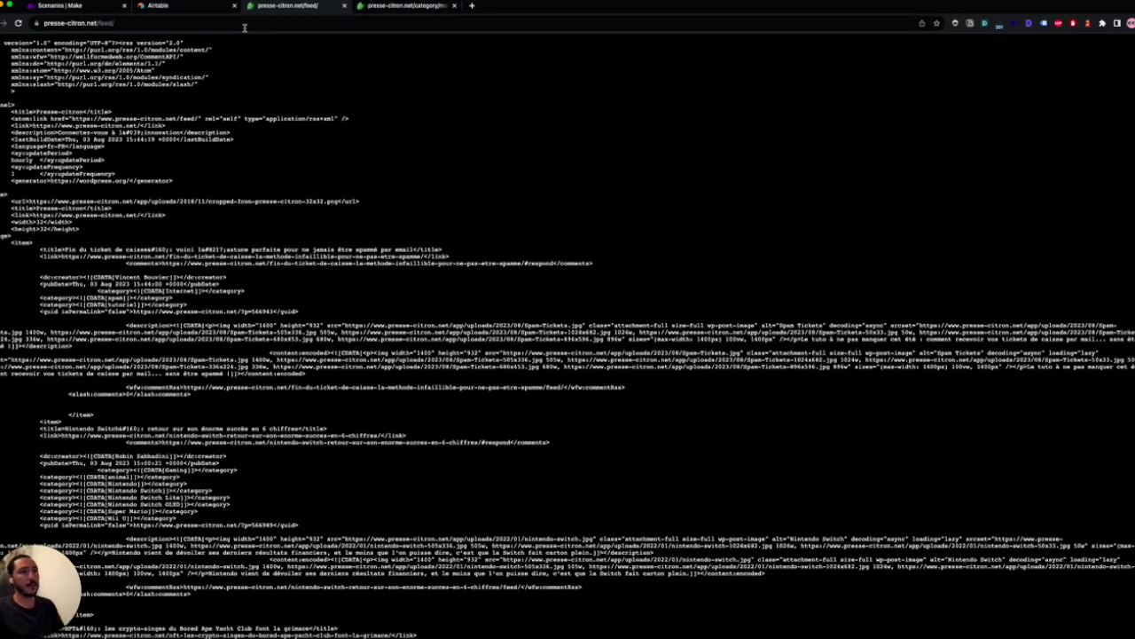
scroll(212, 113, "down", 10)
scroll(215, 112, "up", 10)
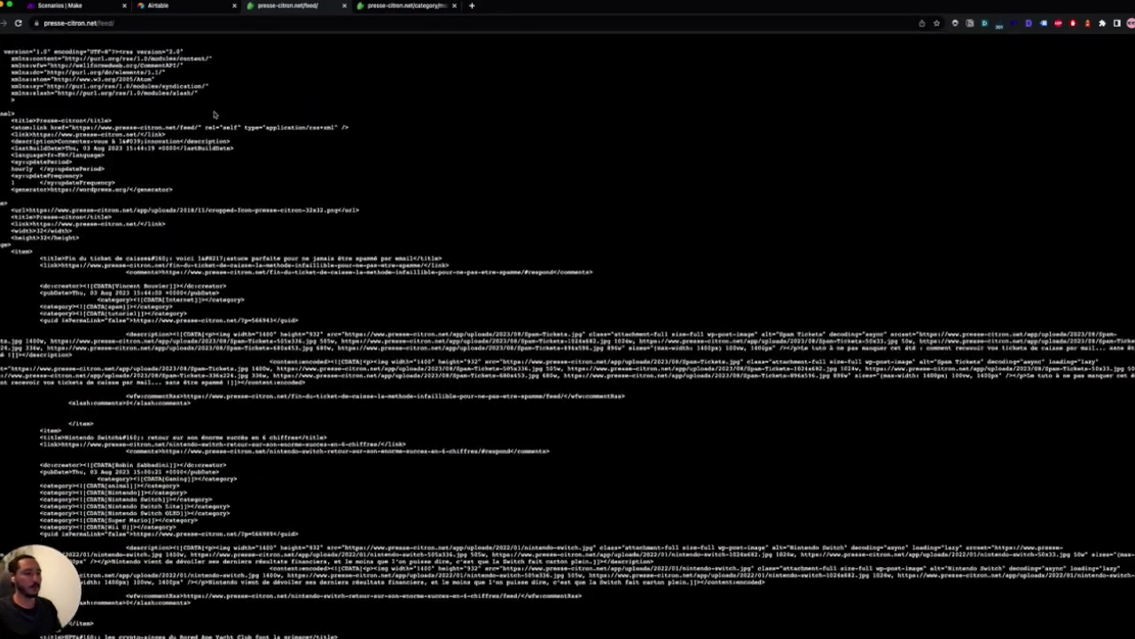
- Open the RSS feed of the Presse-citron smartphones category by adding feed to that category page's address
left_click(405, 7)
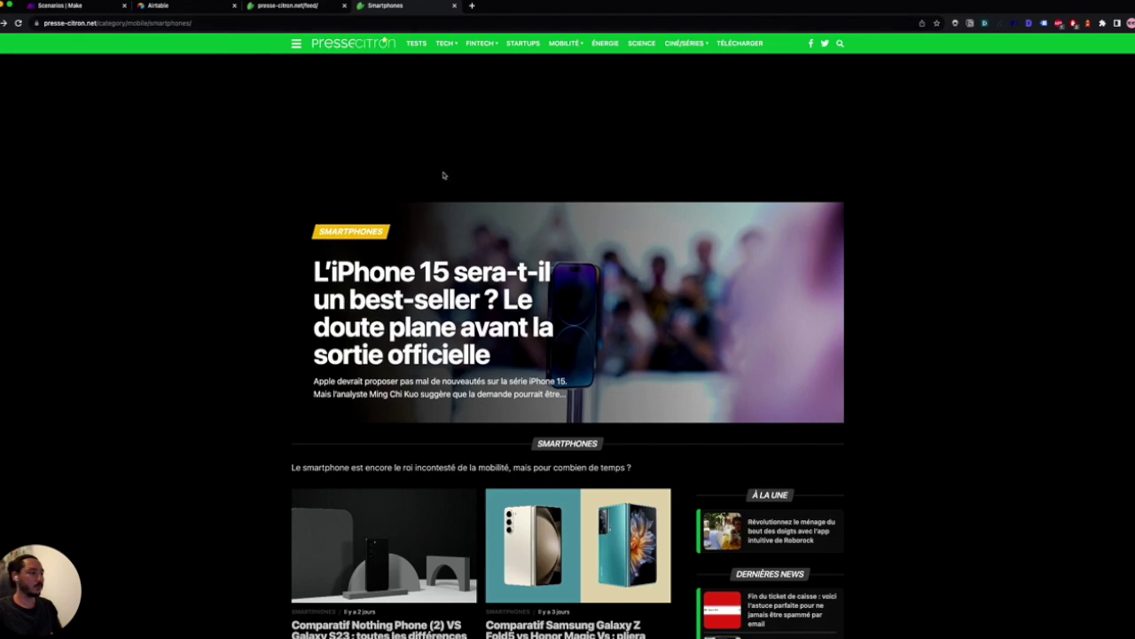
left_click(221, 23)
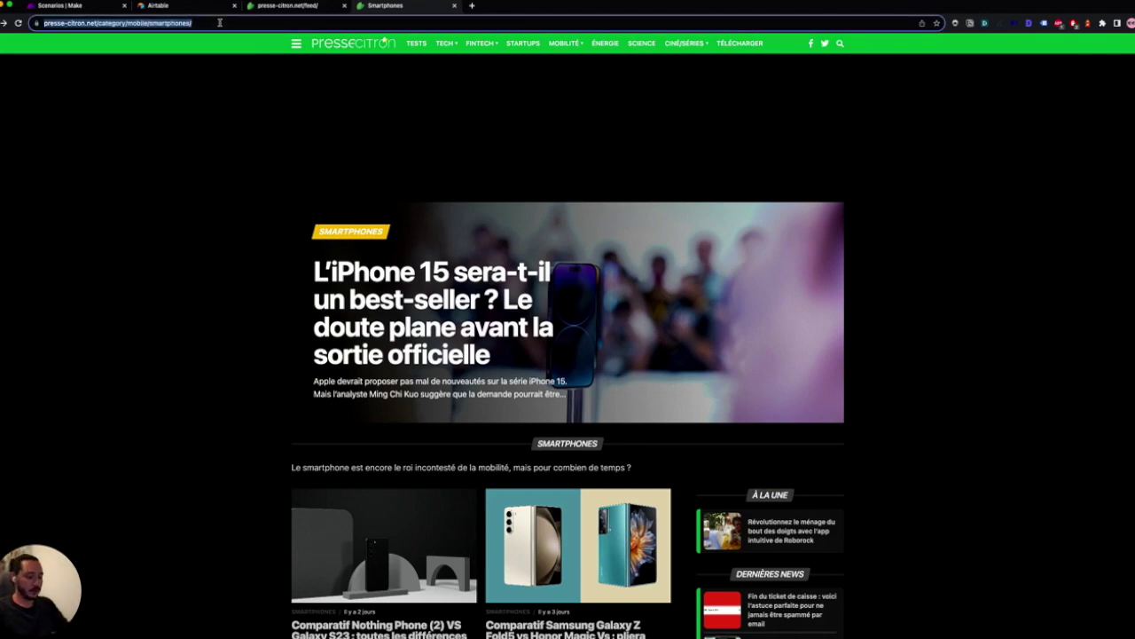
key("Right")
type("feed")
key("Return")
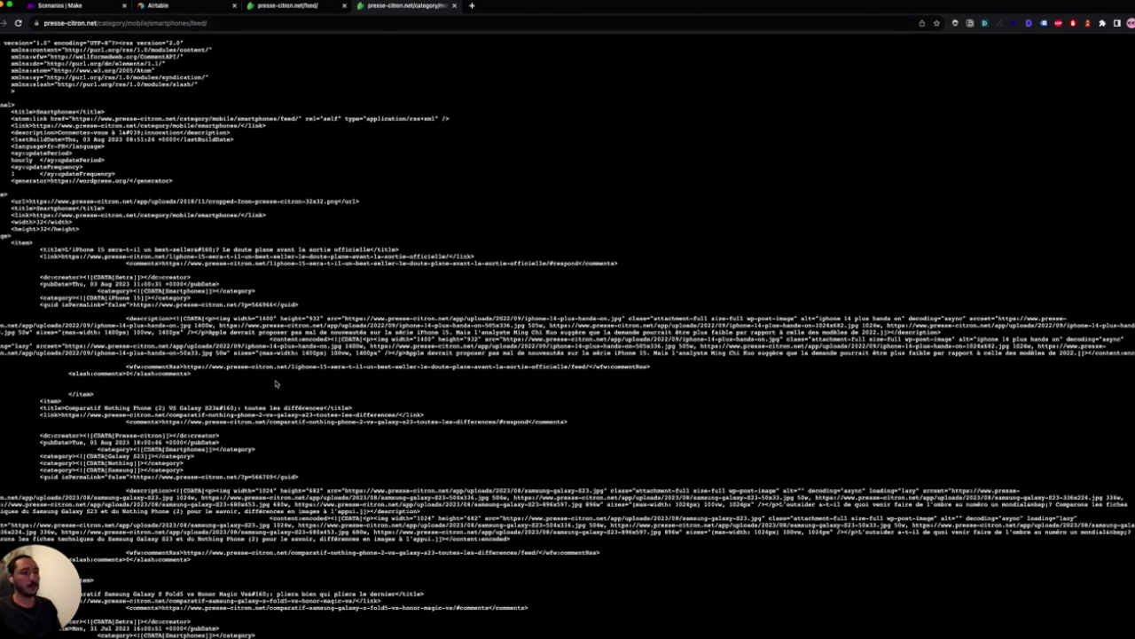
- Return to the main Presse-citron feed and select its full address for copying
left_click(270, 6)
left_click(268, 20)
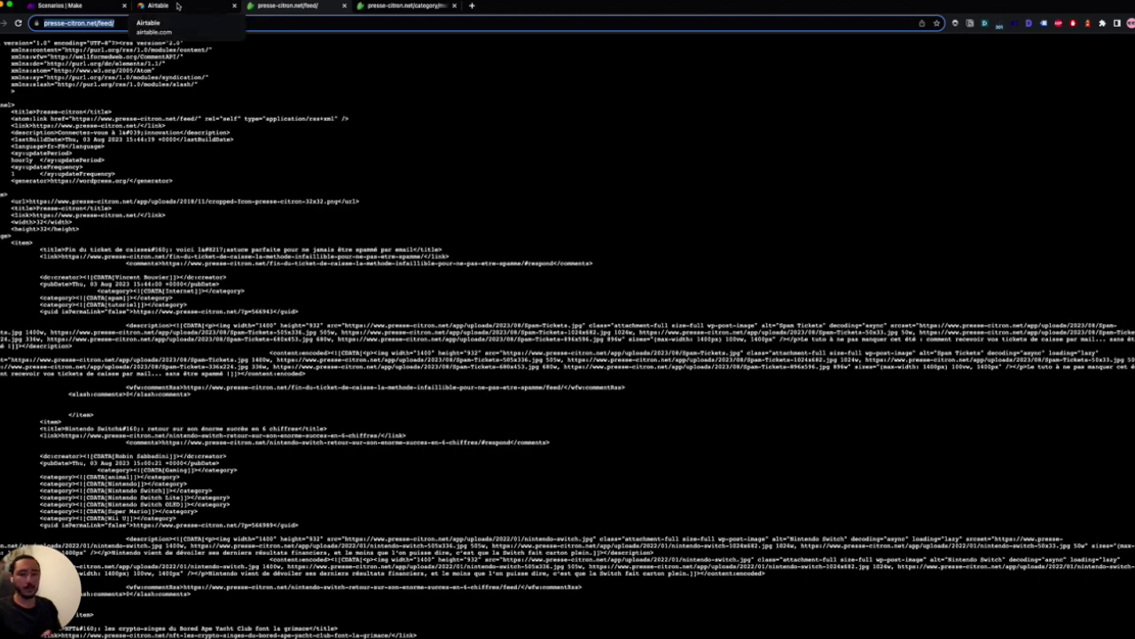
- Switch to Airtable and create a new base named Presse Citron in the empty workspace
left_click(178, 6)
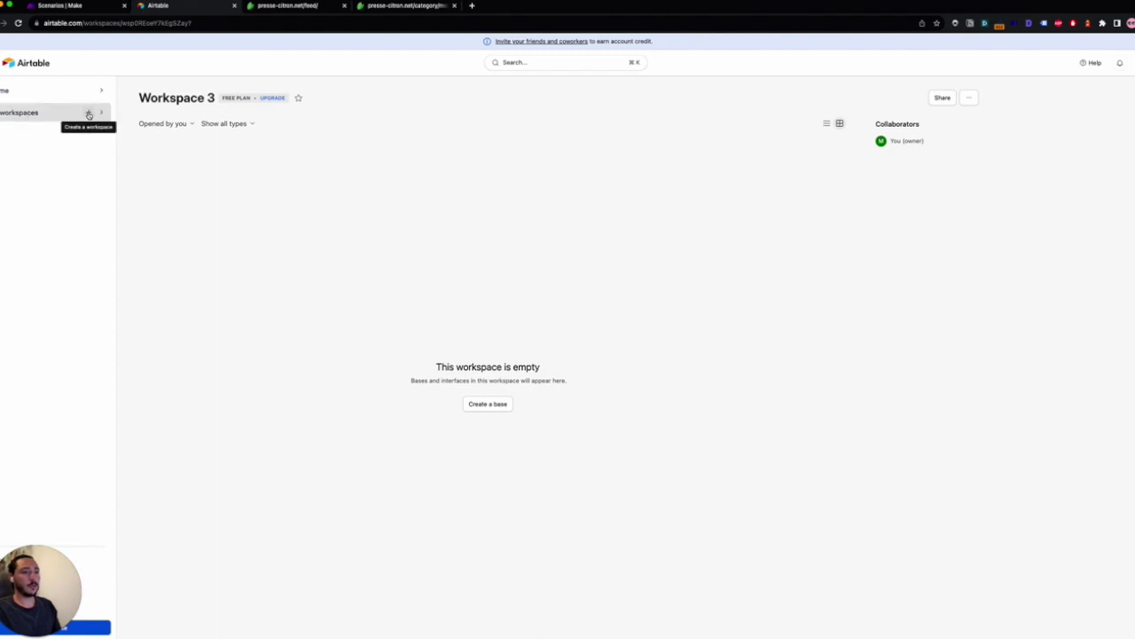
left_click(487, 405)
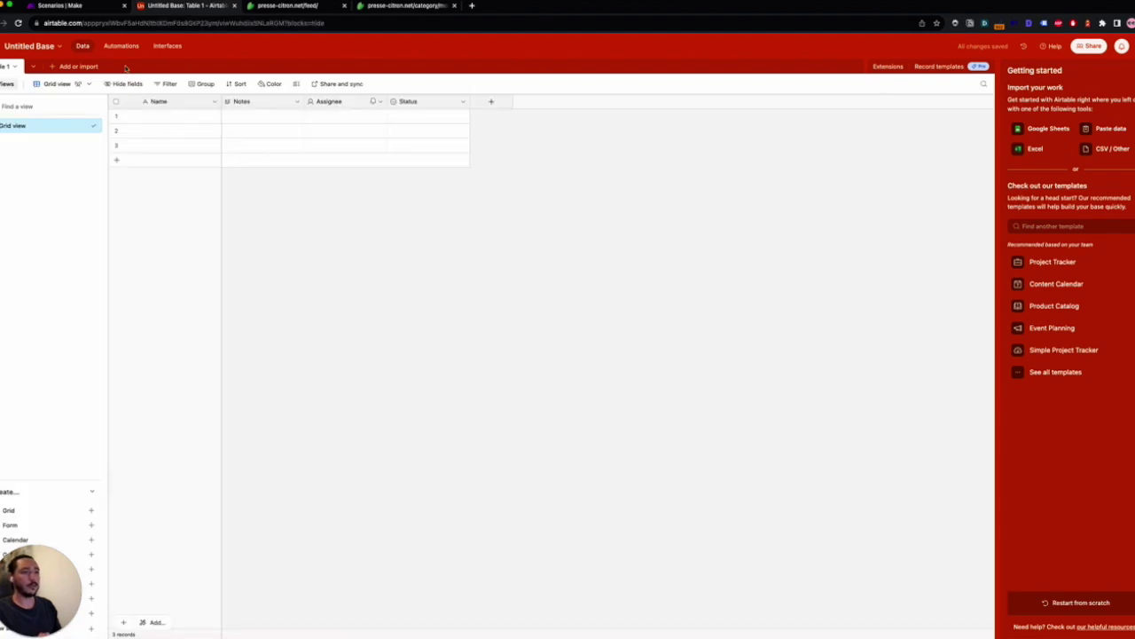
left_click(37, 47)
type("Presse")
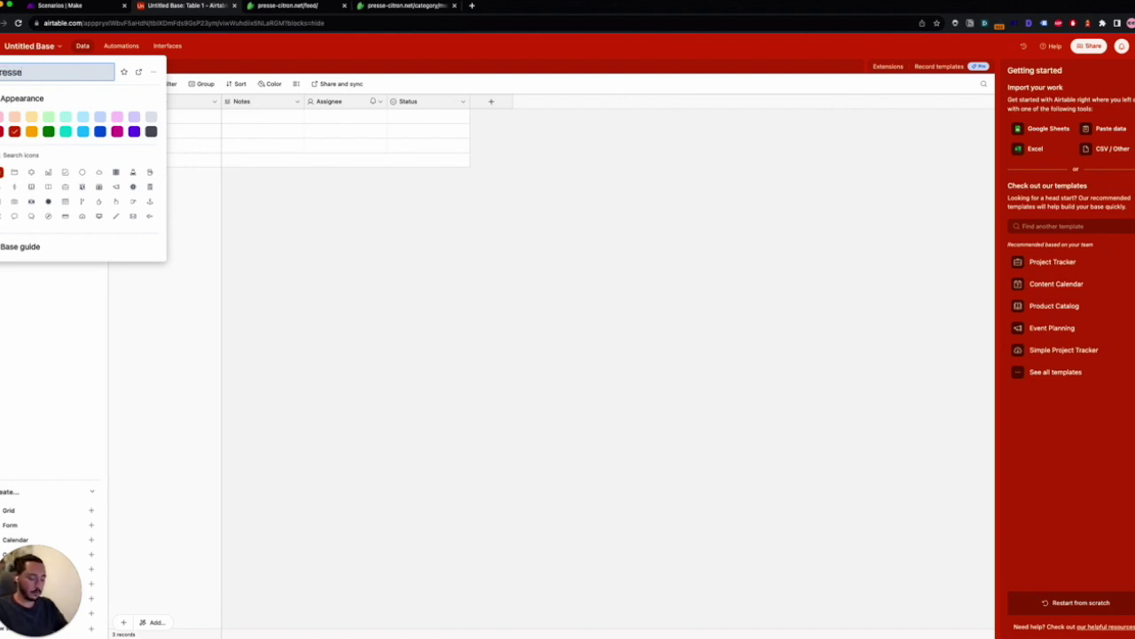
type(" Citron")
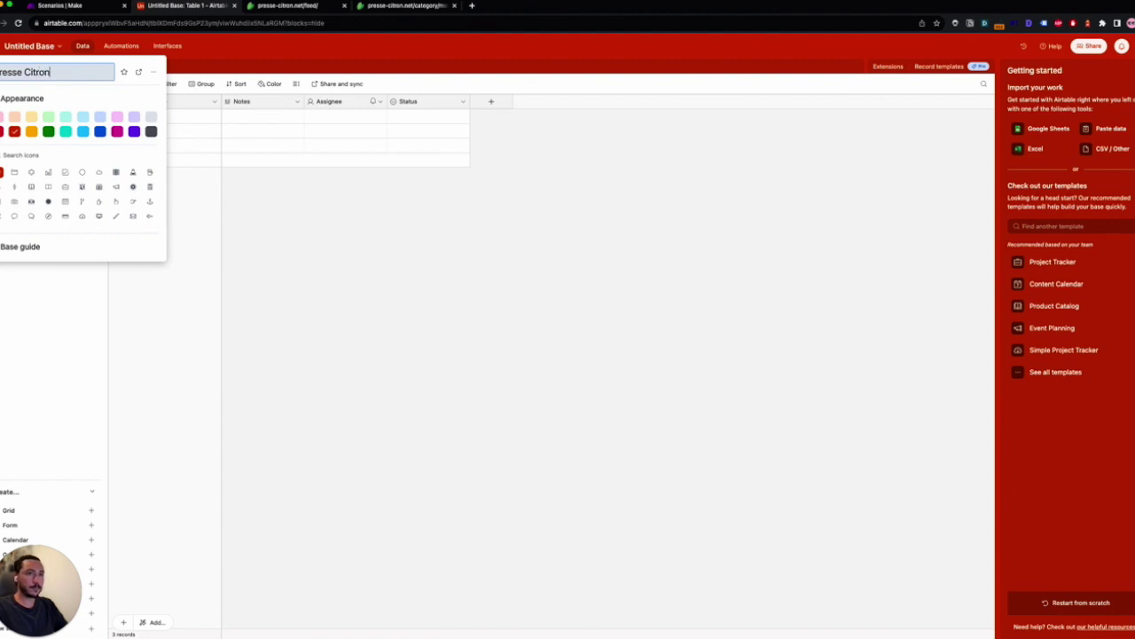
key("Return")
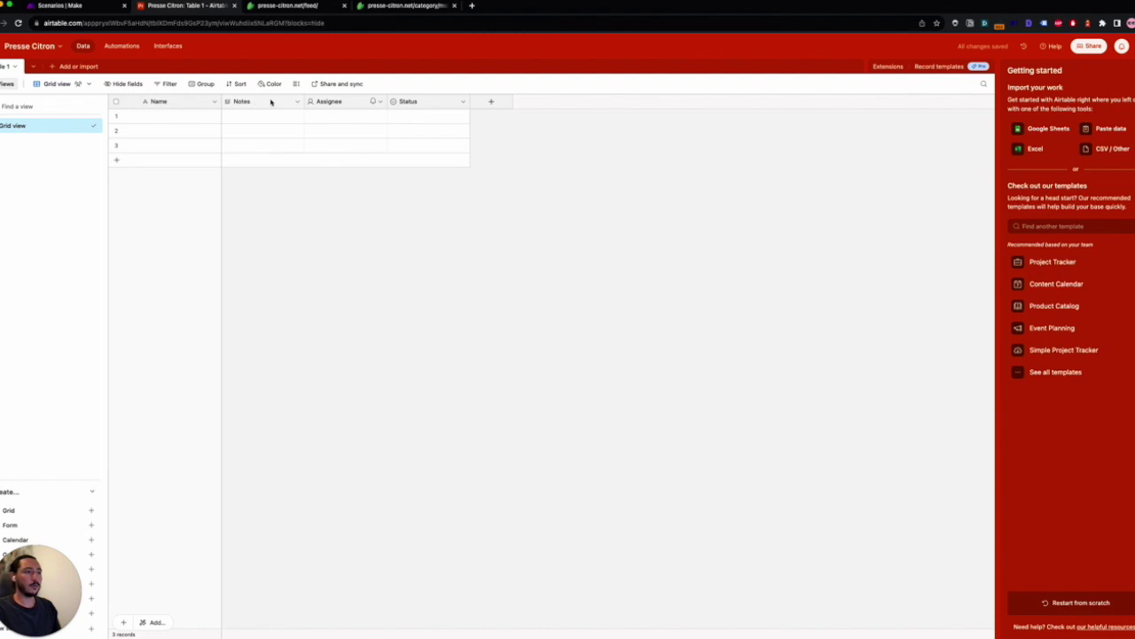
- Delete the Notes, Assignee and Status fields from the table
left_click(299, 101)
left_click(266, 349)
left_click(296, 102)
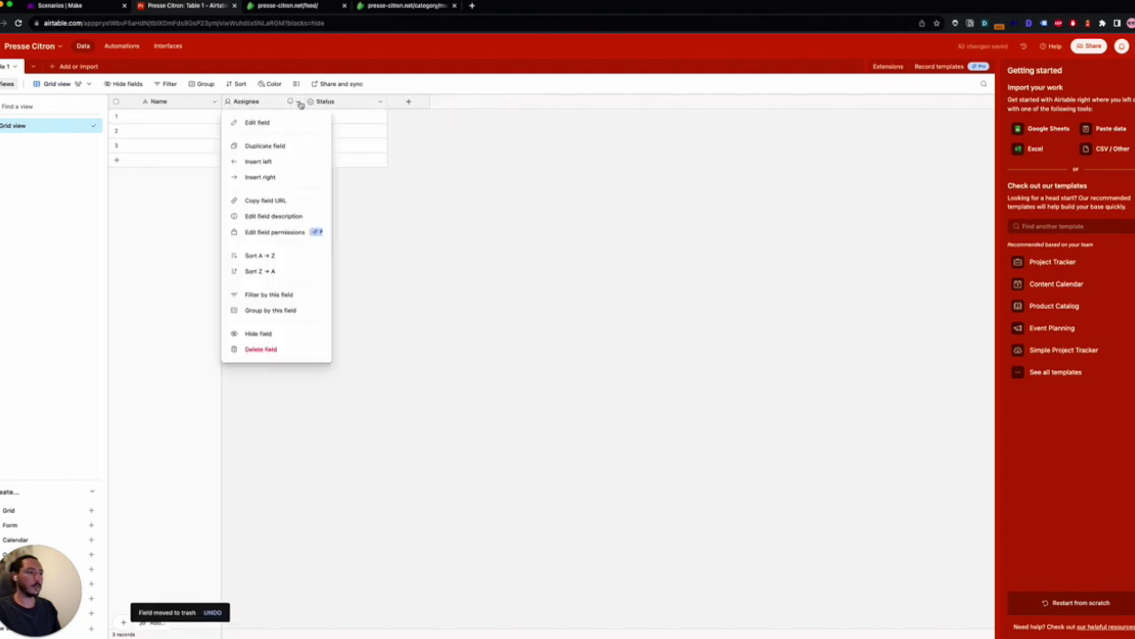
left_click(269, 349)
left_click(297, 102)
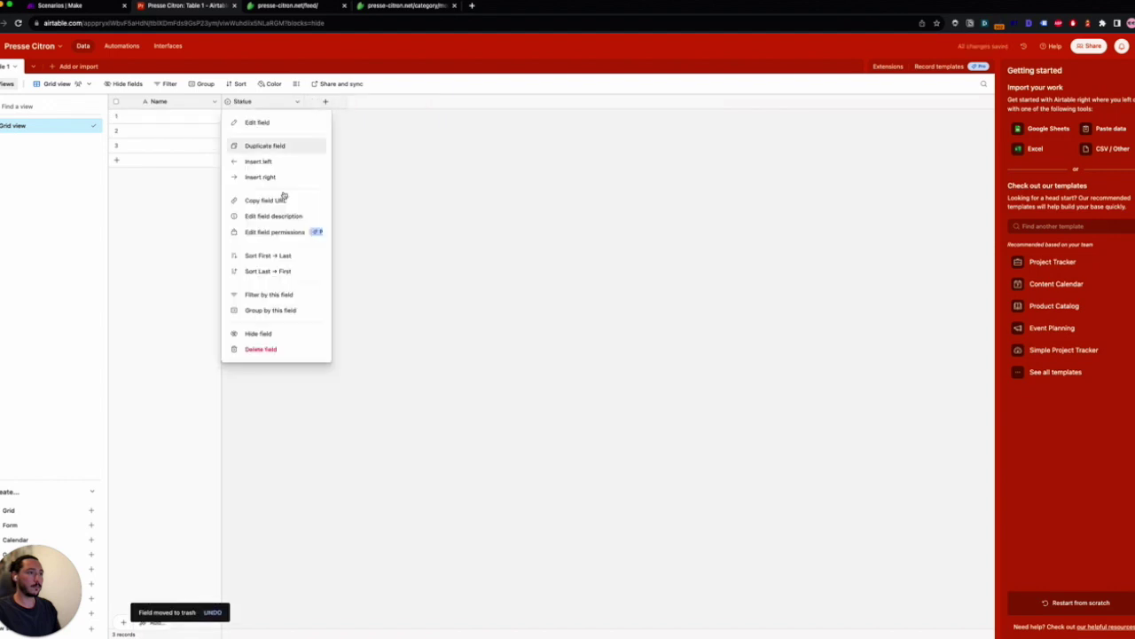
left_click(266, 348)
- Rename the primary Name field to Source URL and change its type to URL
left_click(161, 104)
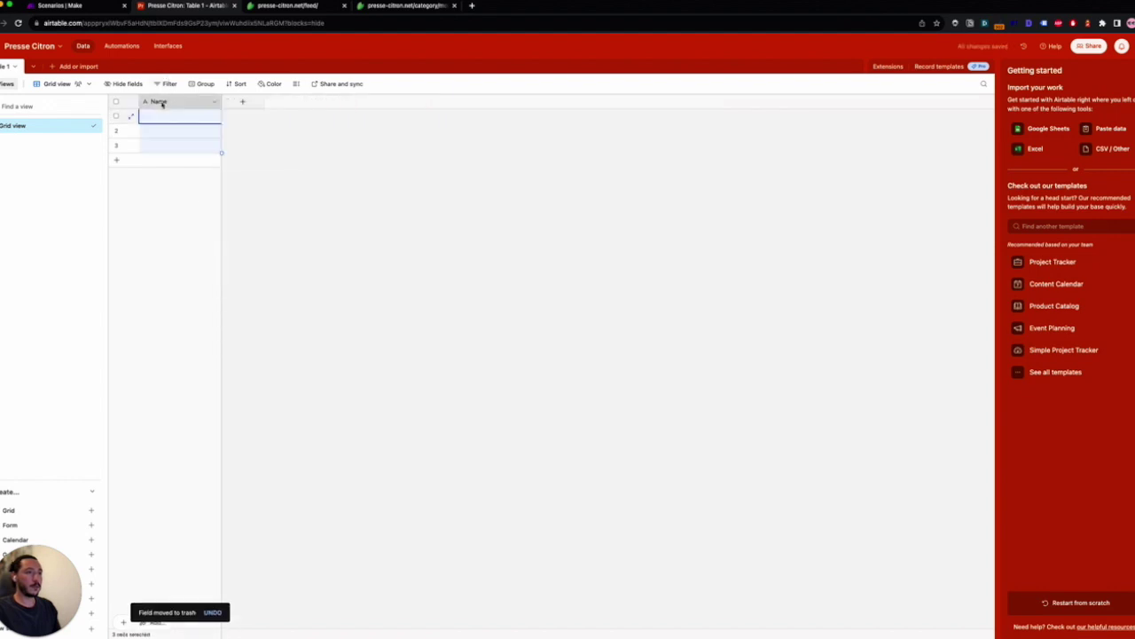
double_click(162, 104)
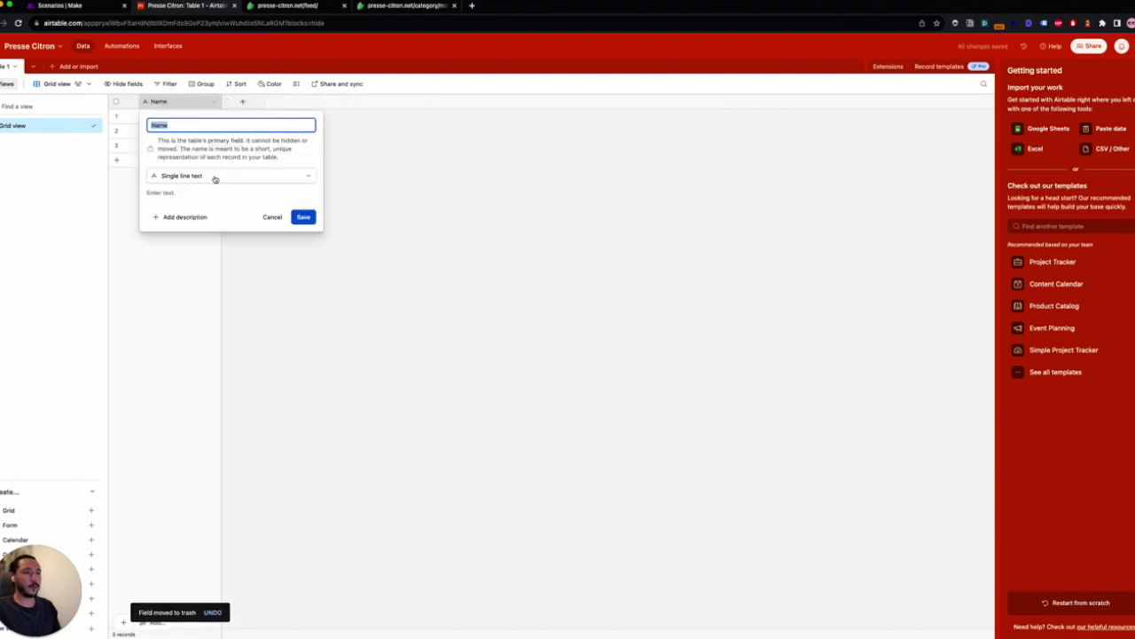
type("Source UR")
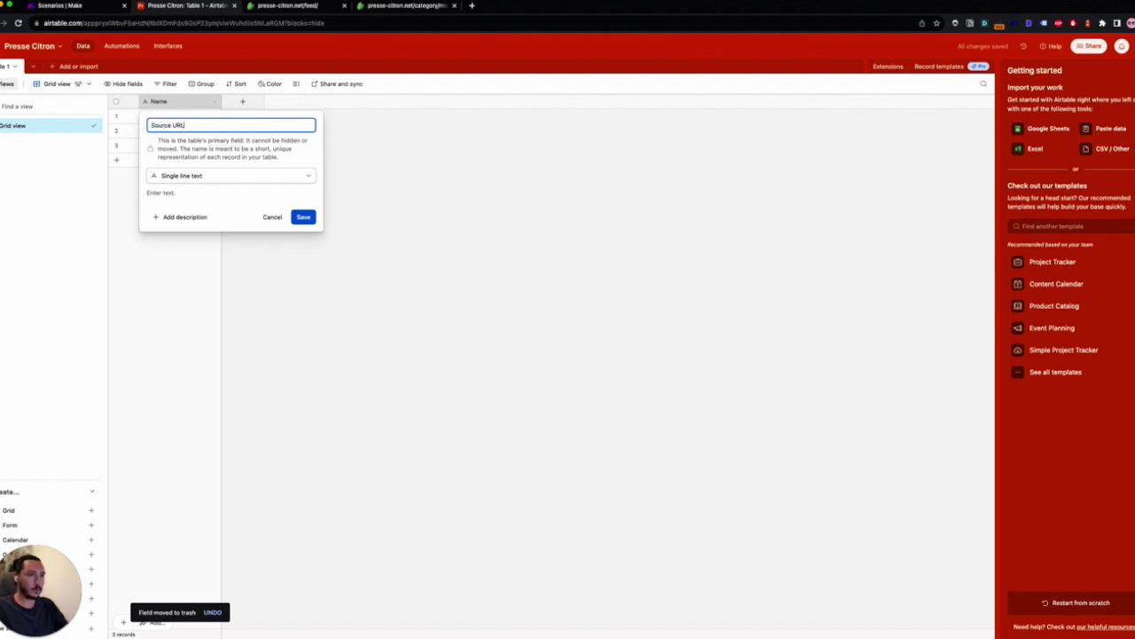
type("L")
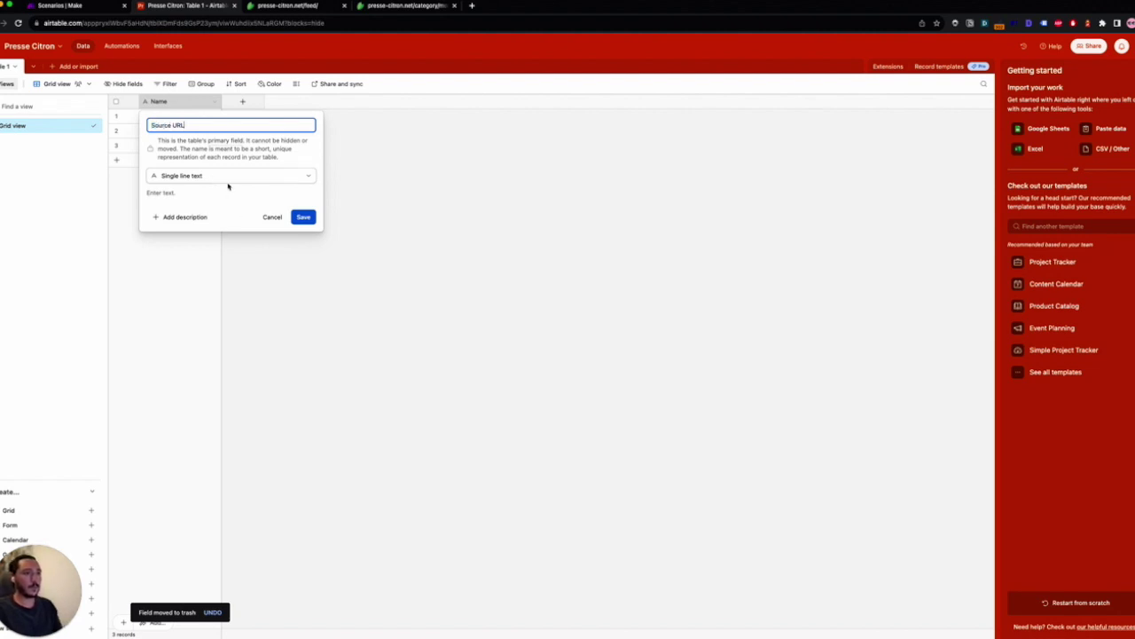
left_click(228, 177)
left_click(191, 280)
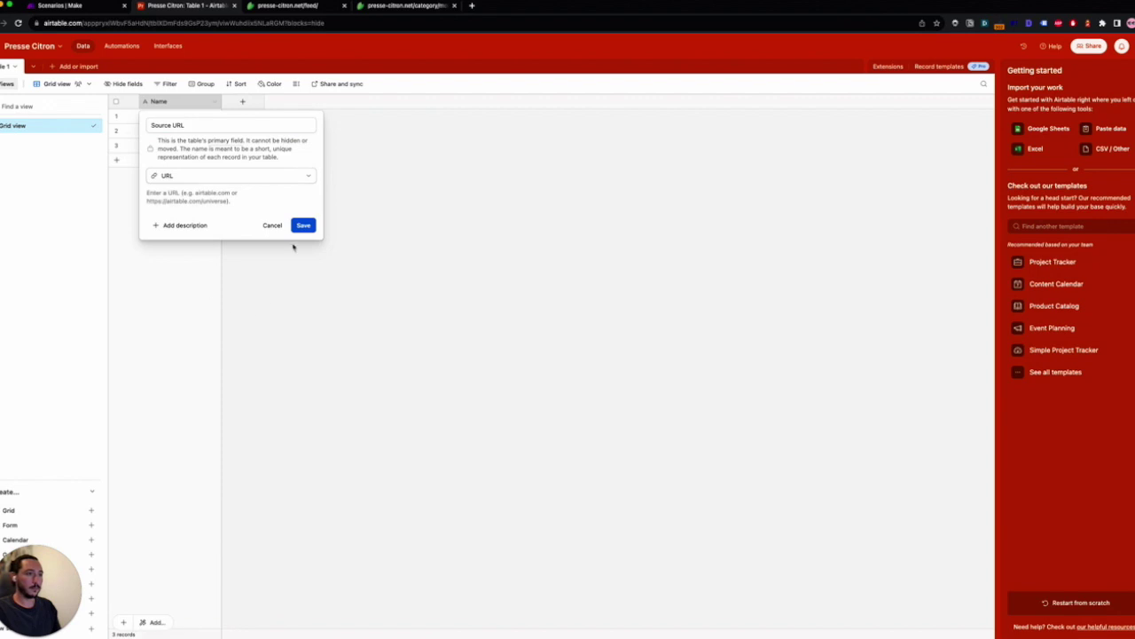
left_click(302, 226)
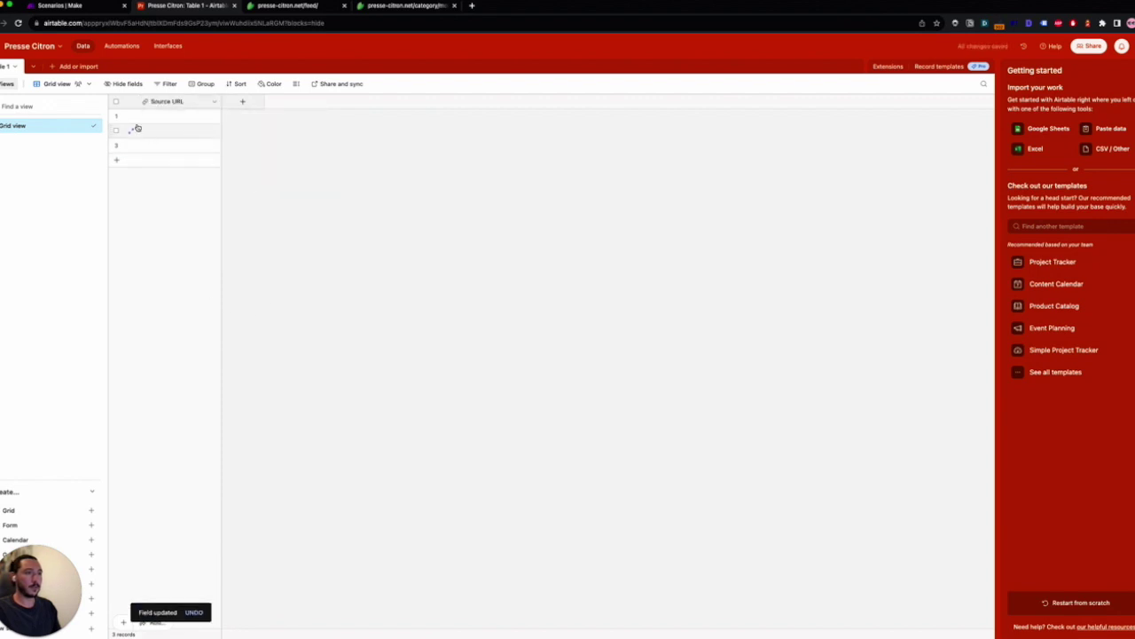
- Delete all the empty records from the table
left_click(116, 102)
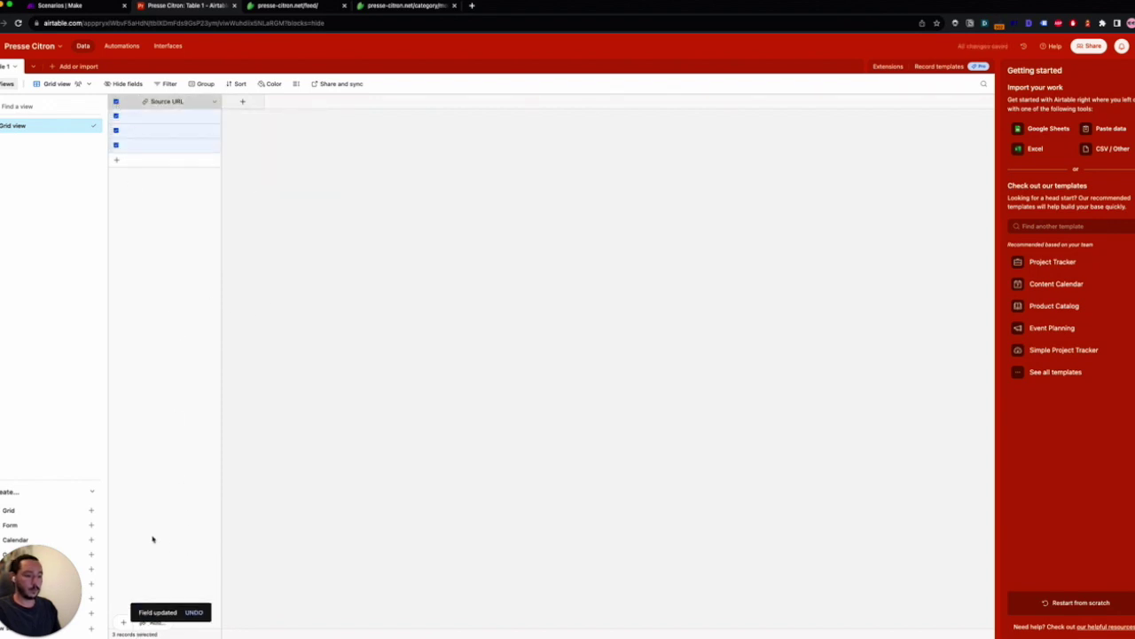
right_click(147, 126)
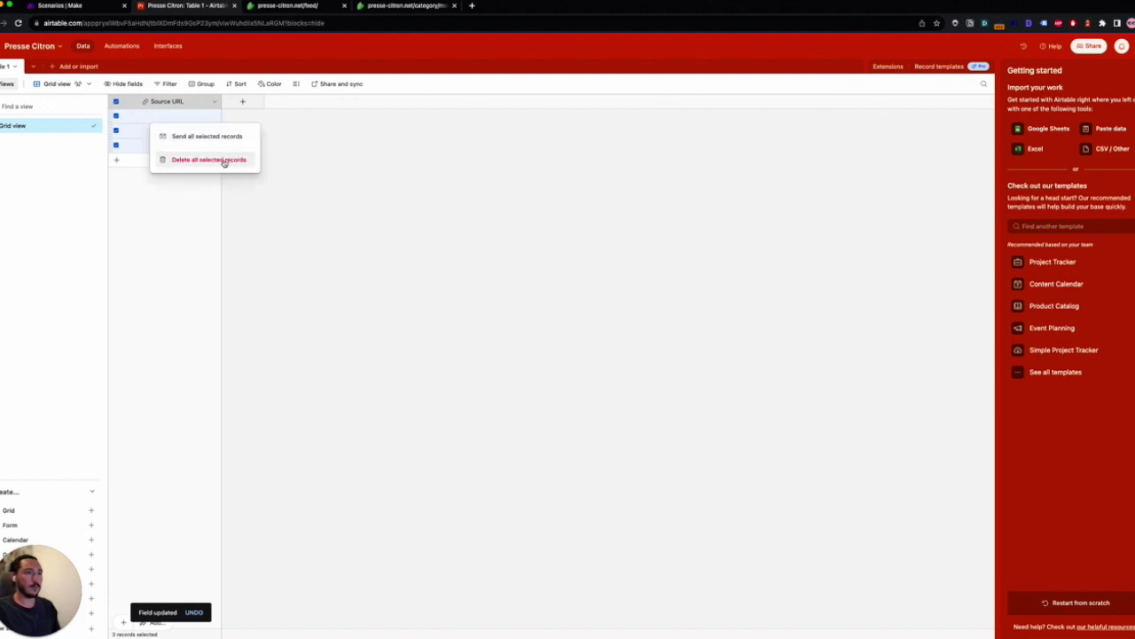
left_click(224, 161)
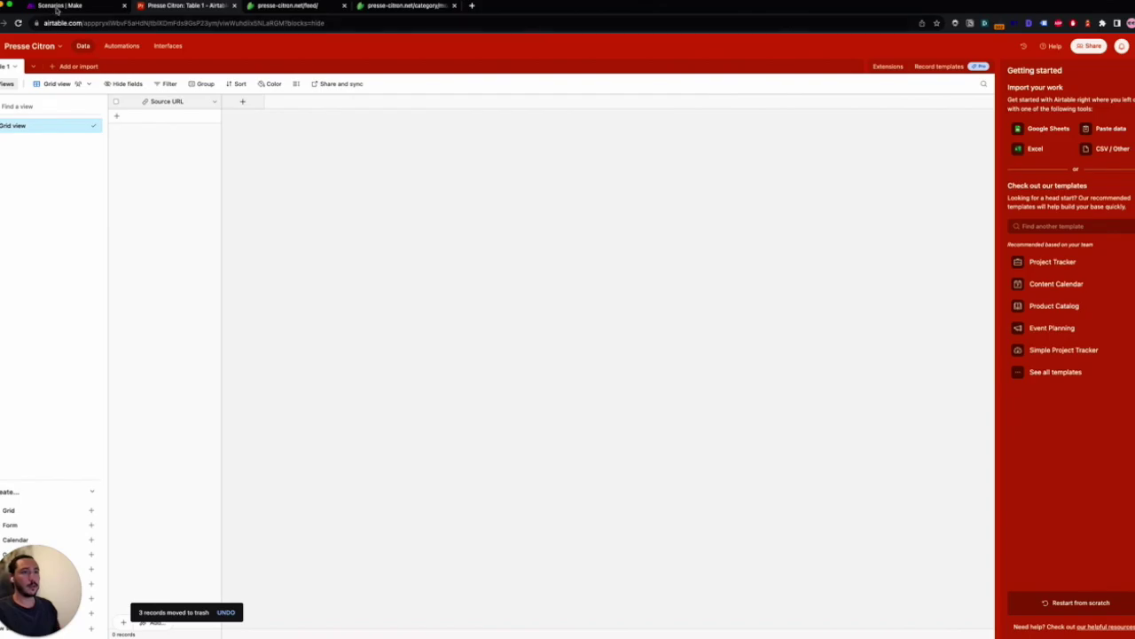
- Switch to Make and create a new scenario in the Tuto folder, starting with the RSS trigger Watch RSS feed items
key("ctrl+shift+Tab")
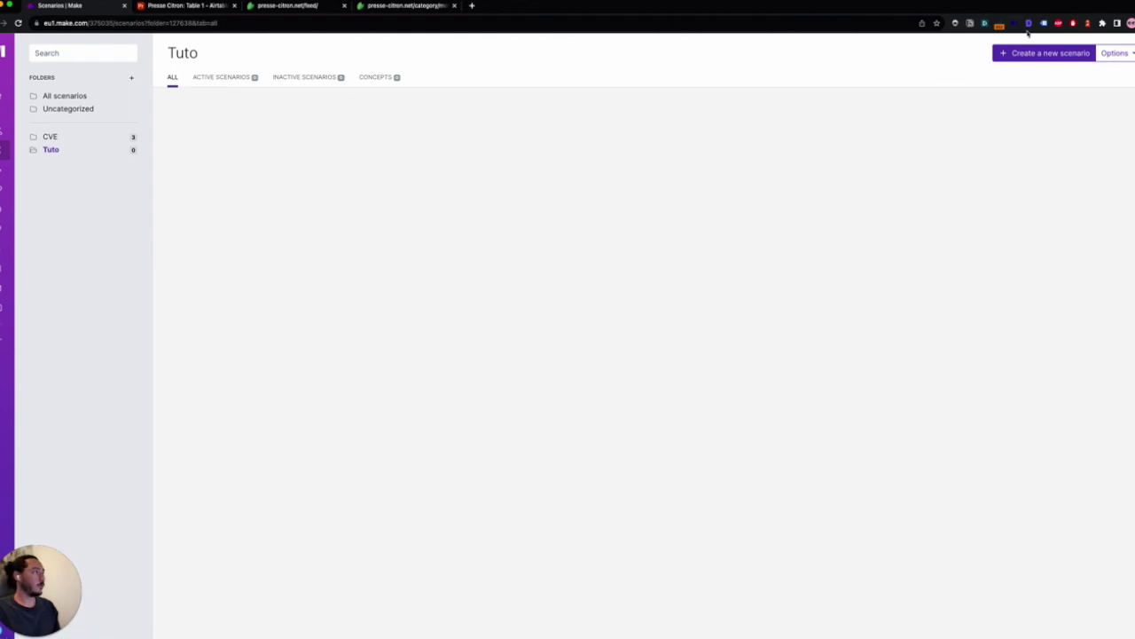
left_click(1047, 54)
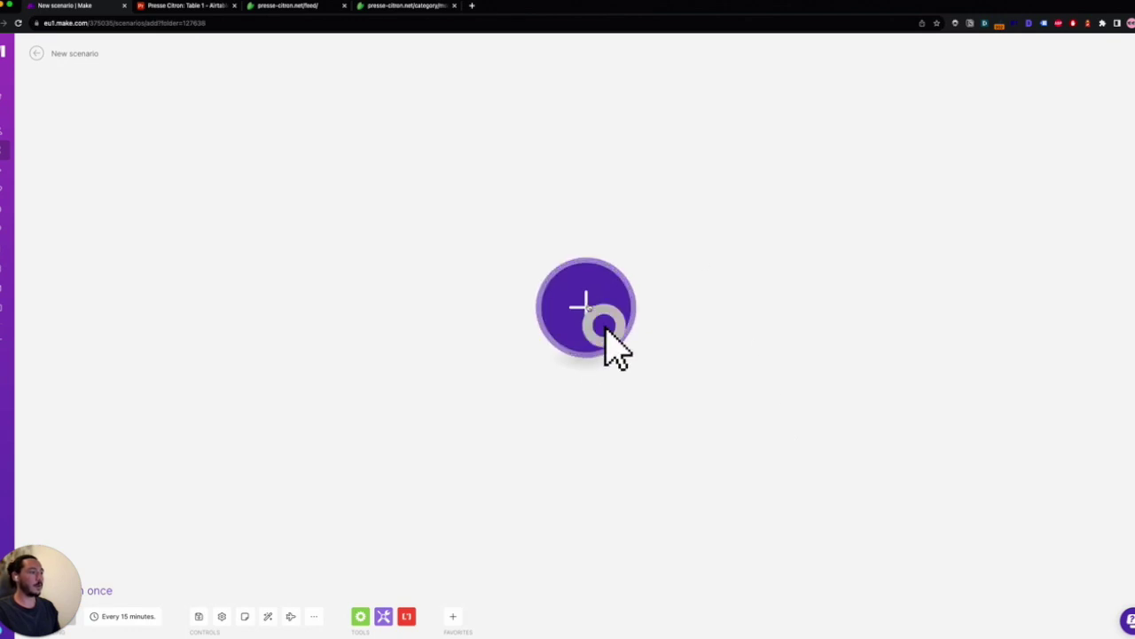
left_click(590, 315)
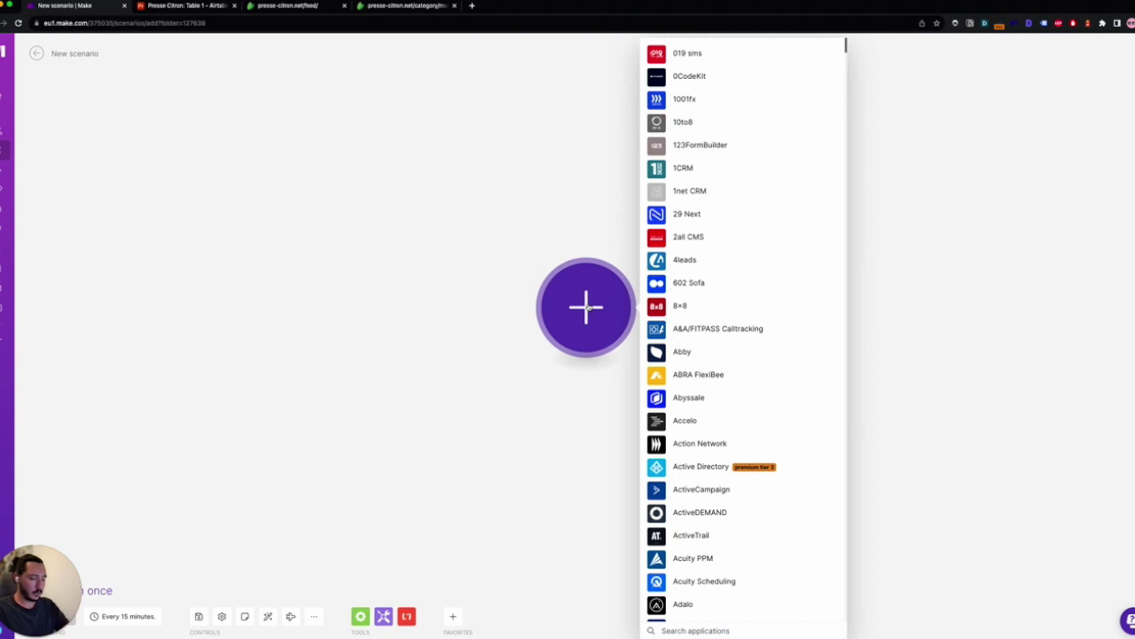
type("rss")
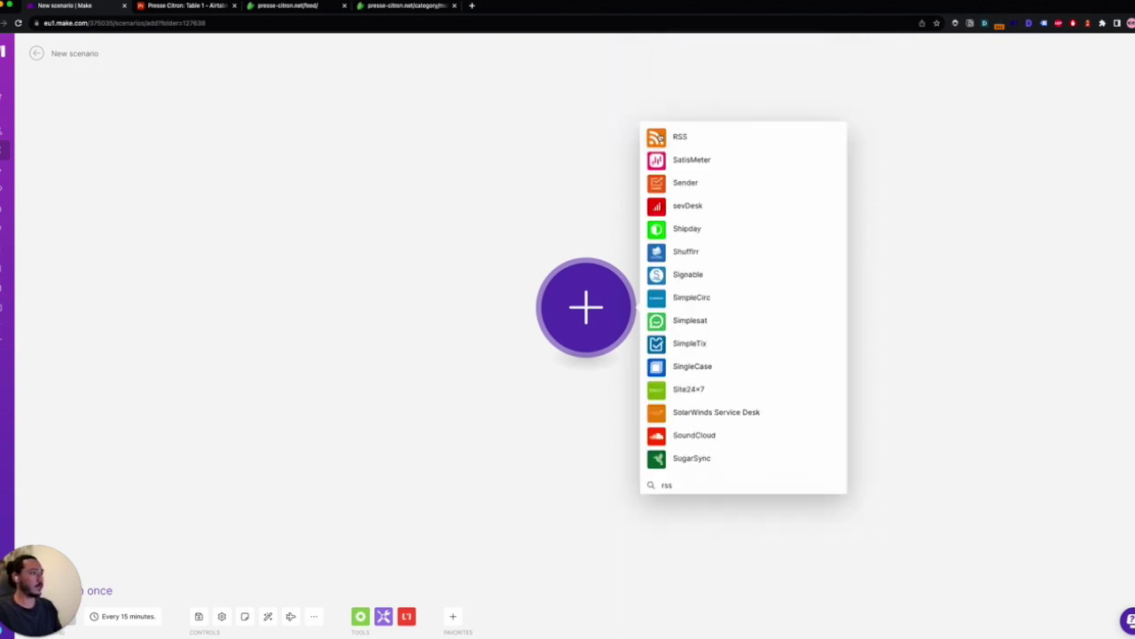
left_click(680, 139)
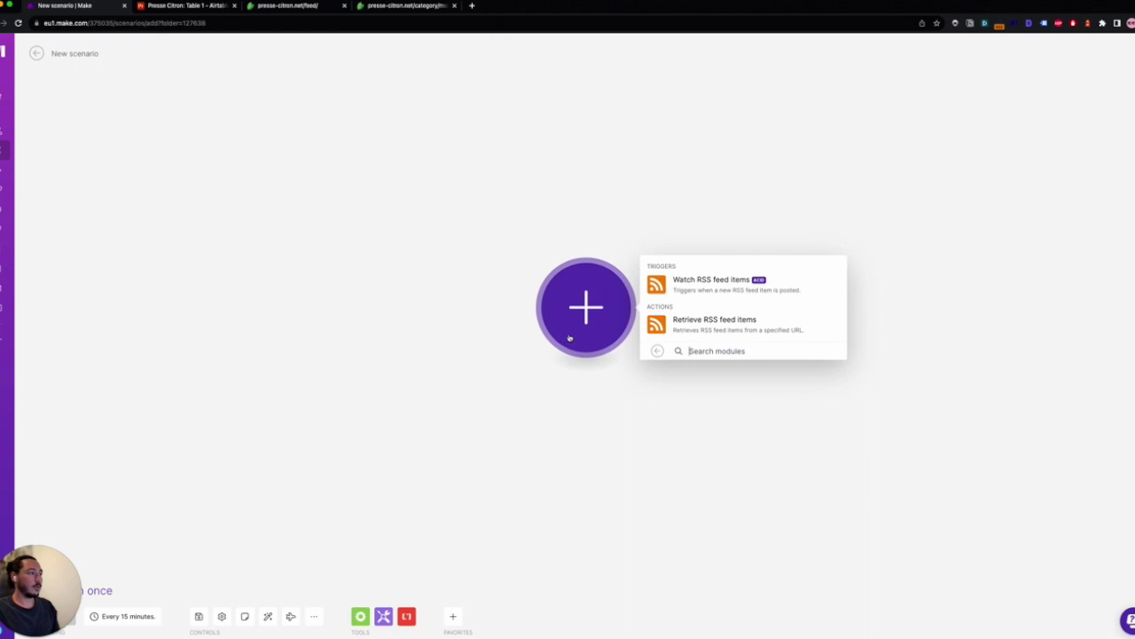
left_click(676, 294)
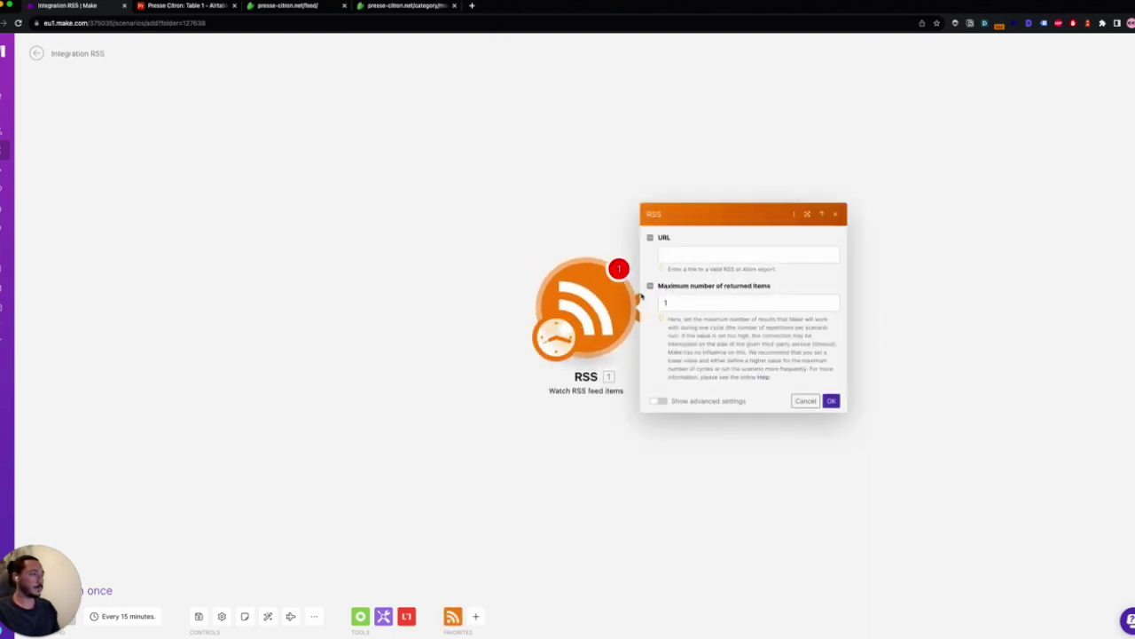
left_click(668, 258)
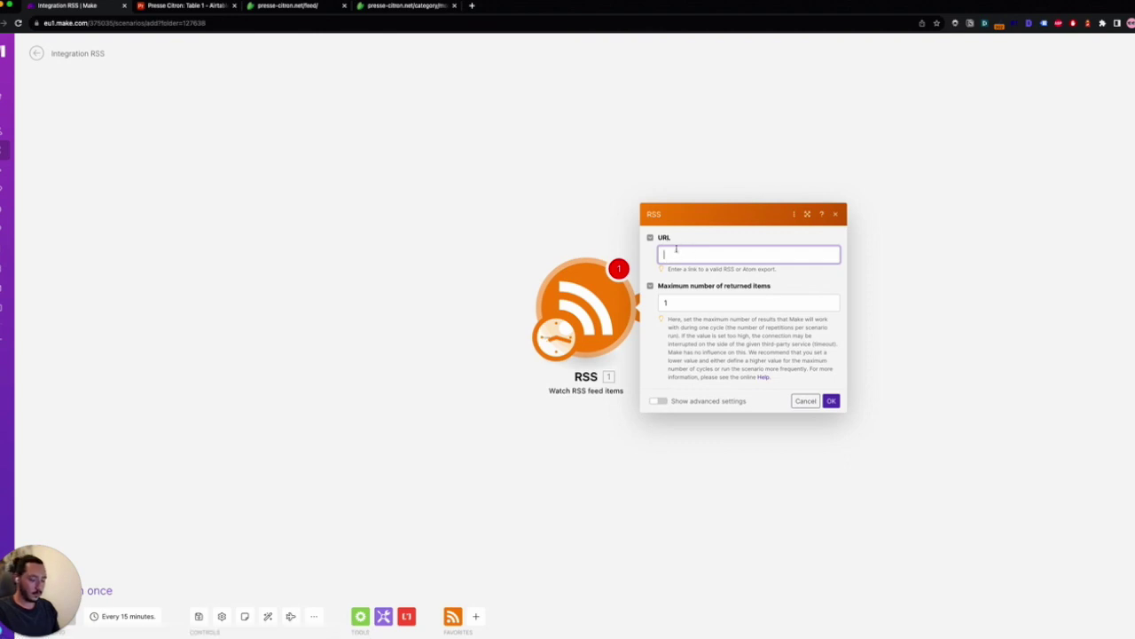
type("https://www.presse-citron.net/feed/")
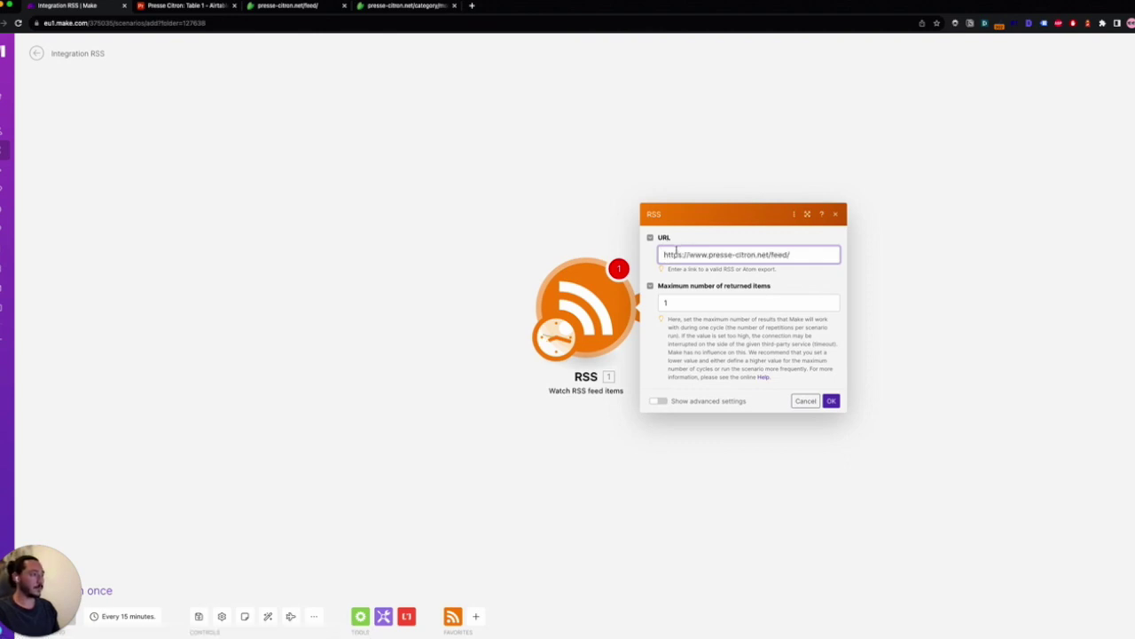
left_click(678, 303)
key("BackSpace")
type("50")
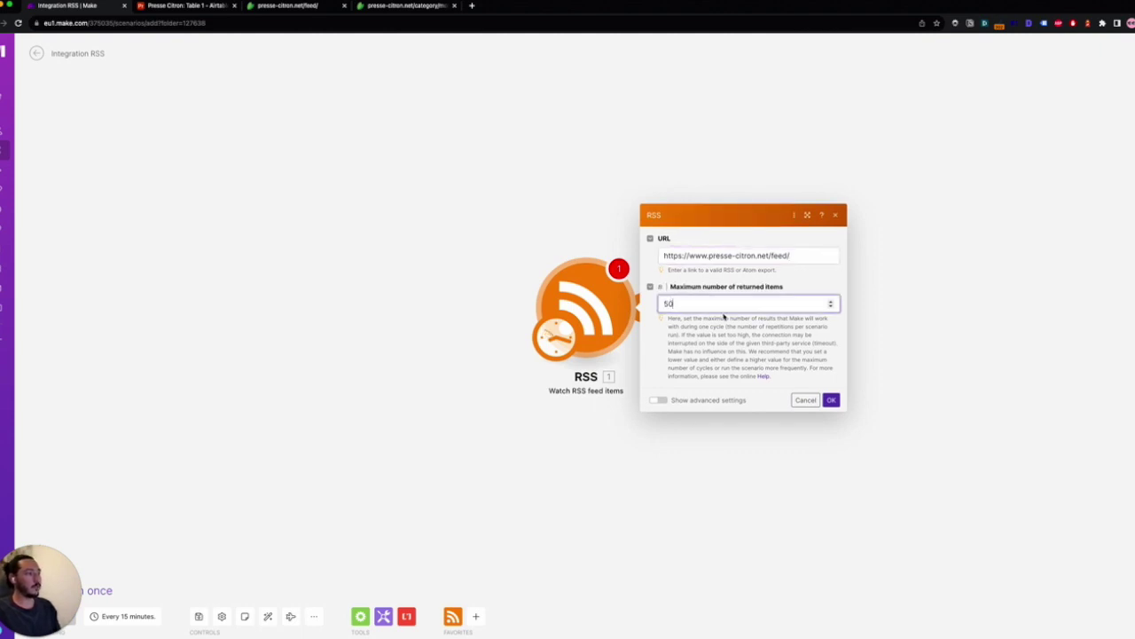
left_click(831, 400)
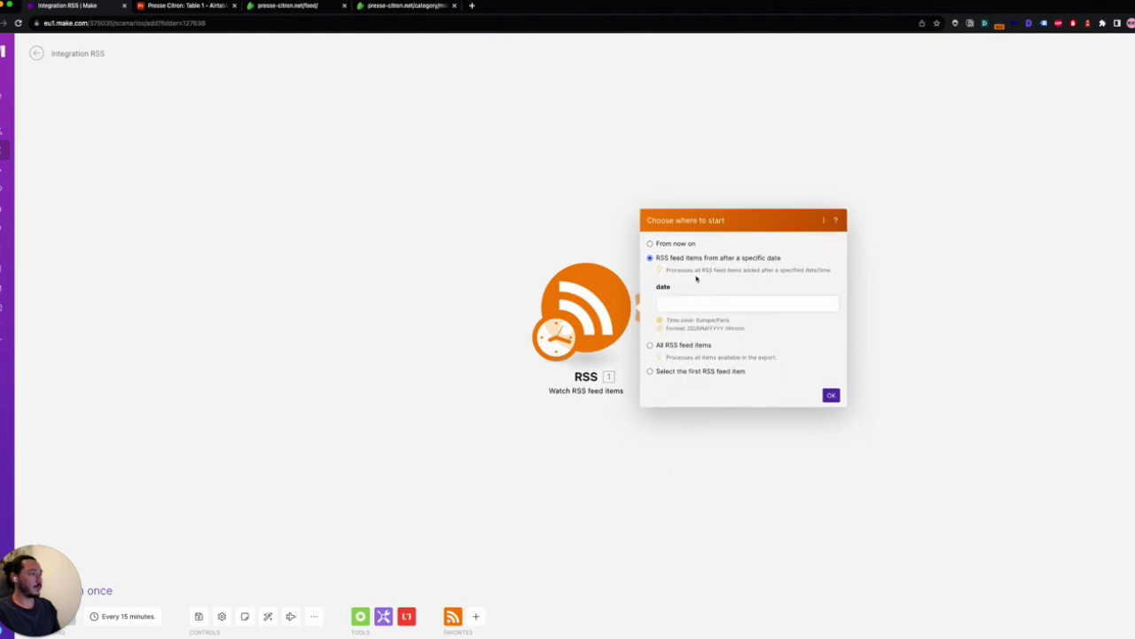
- Start processing RSS feed items from after the specific date 27/07/2023 20:18
left_click(678, 302)
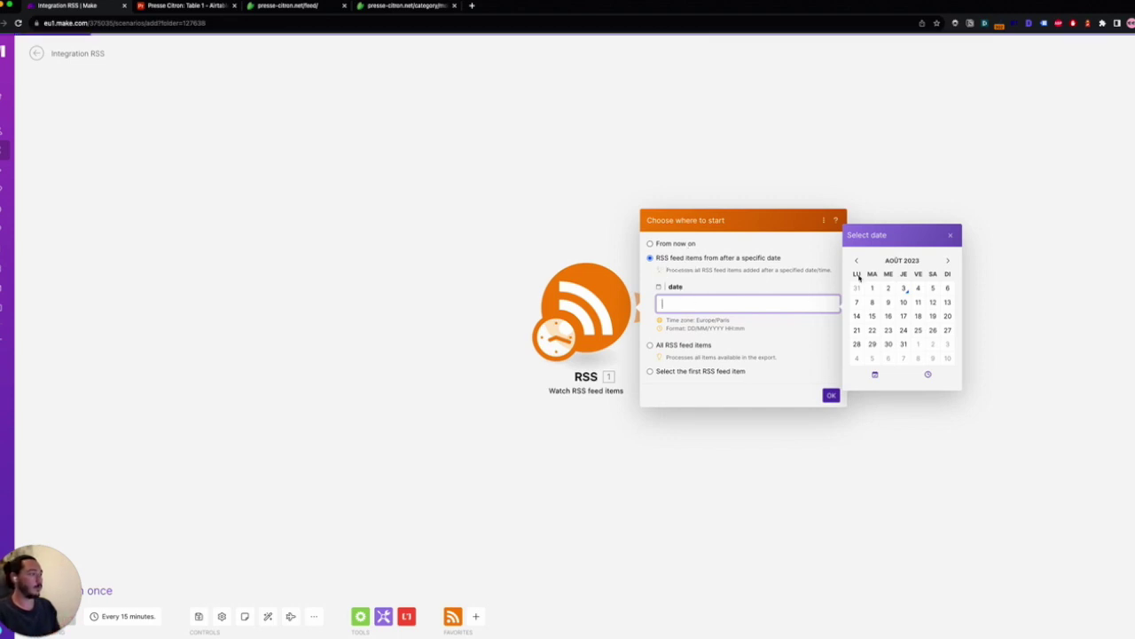
left_click(857, 261)
left_click(903, 343)
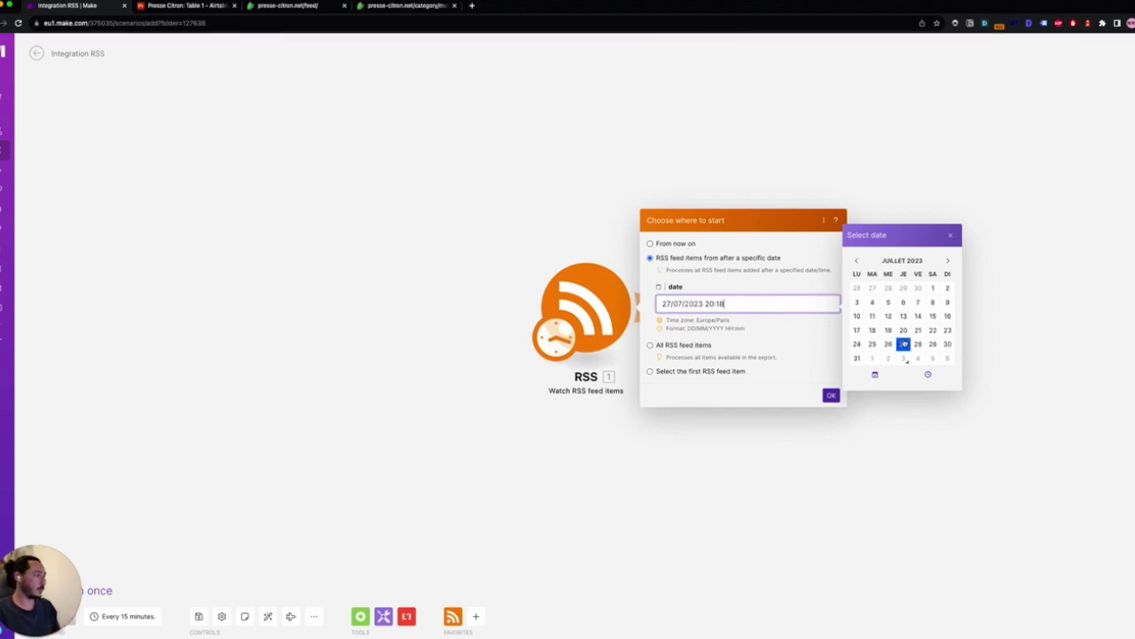
left_click(831, 396)
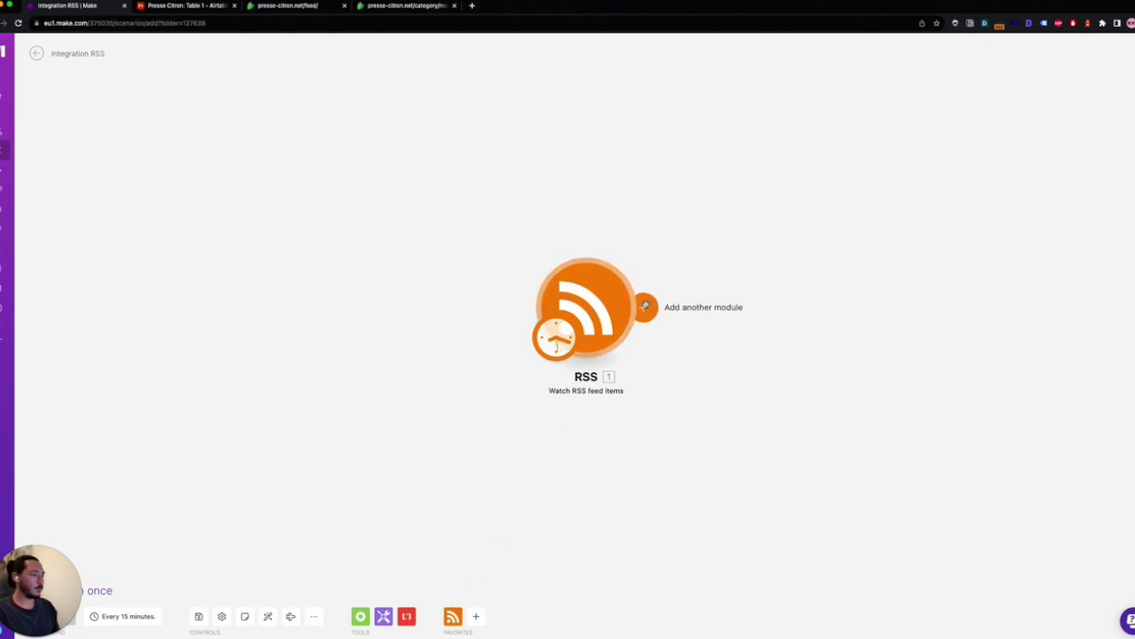
- Add an Airtable Create a Record module after the RSS trigger
left_click(645, 306)
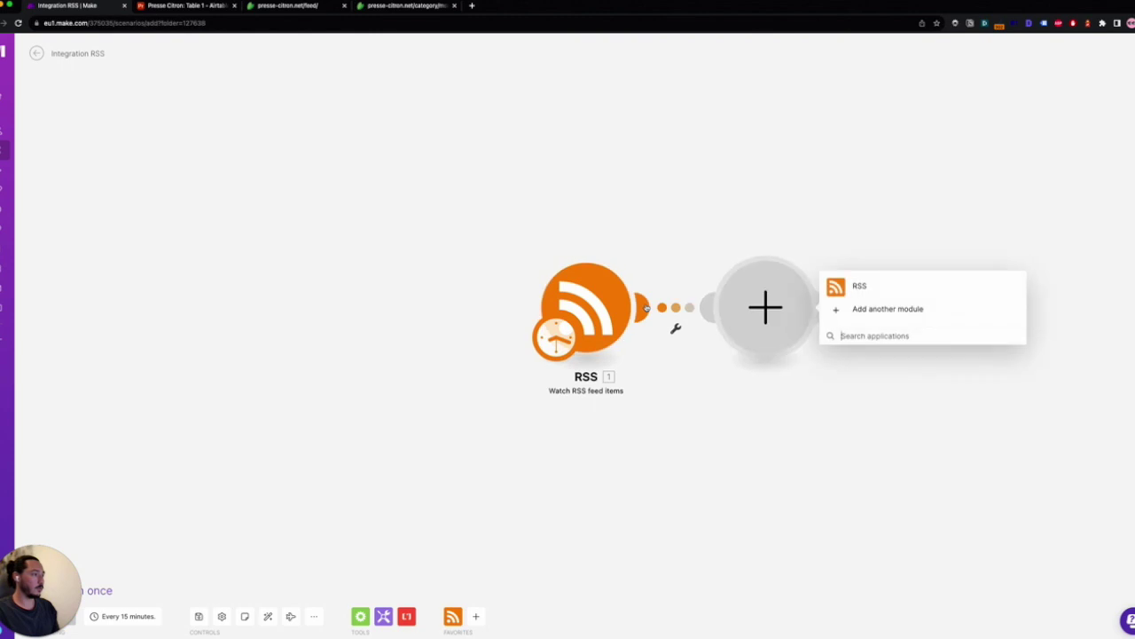
left_click(868, 315)
type("airtaboe")
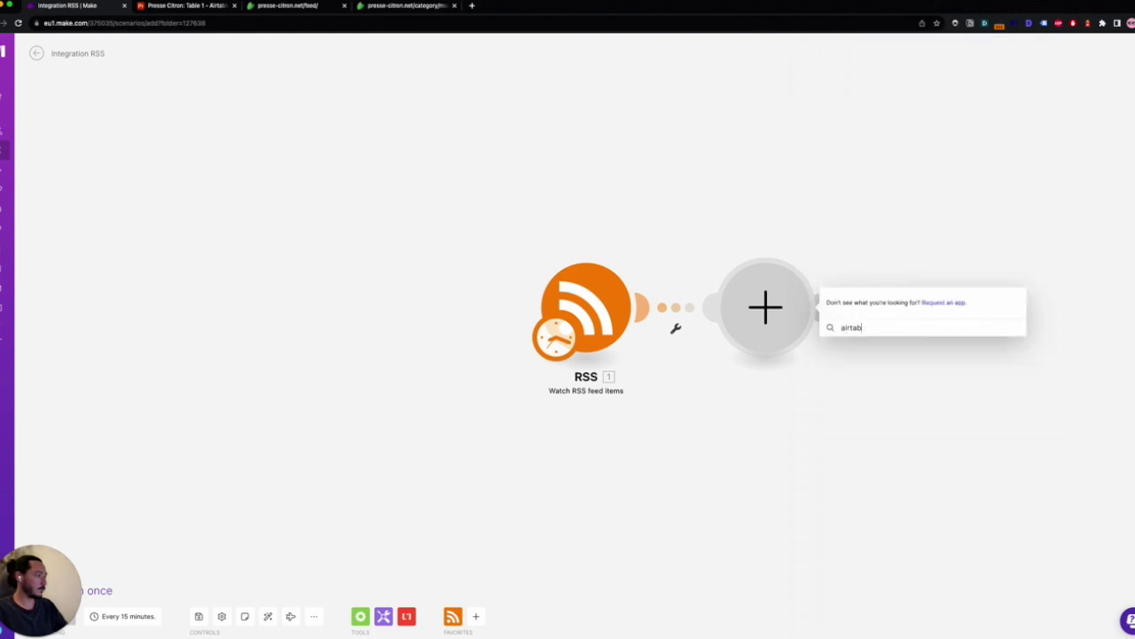
left_click(879, 286)
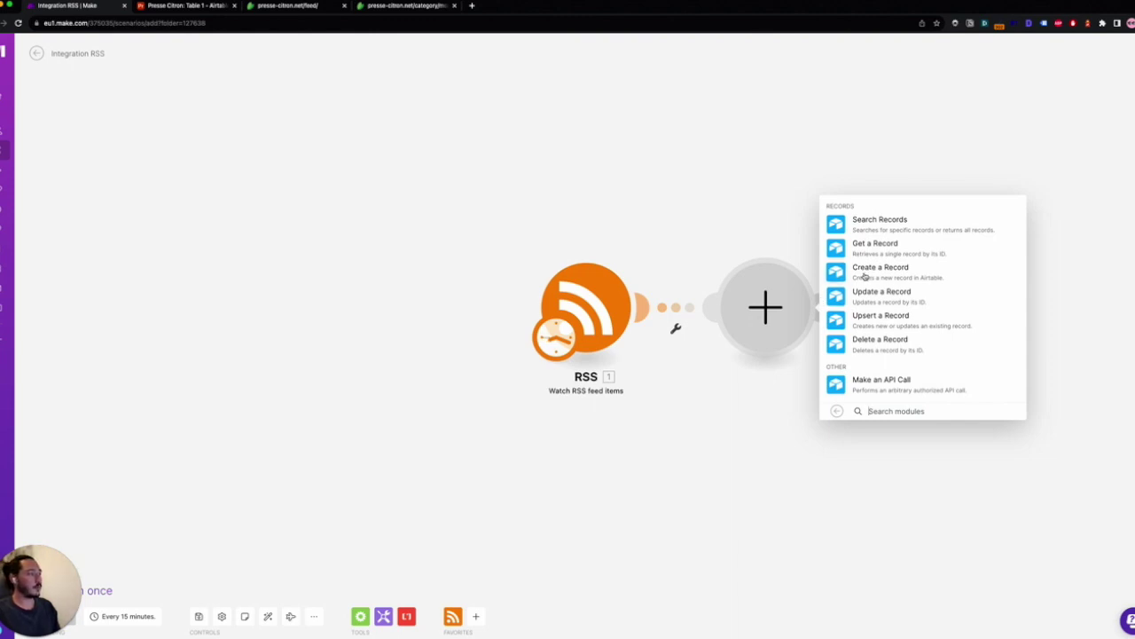
left_click(865, 277)
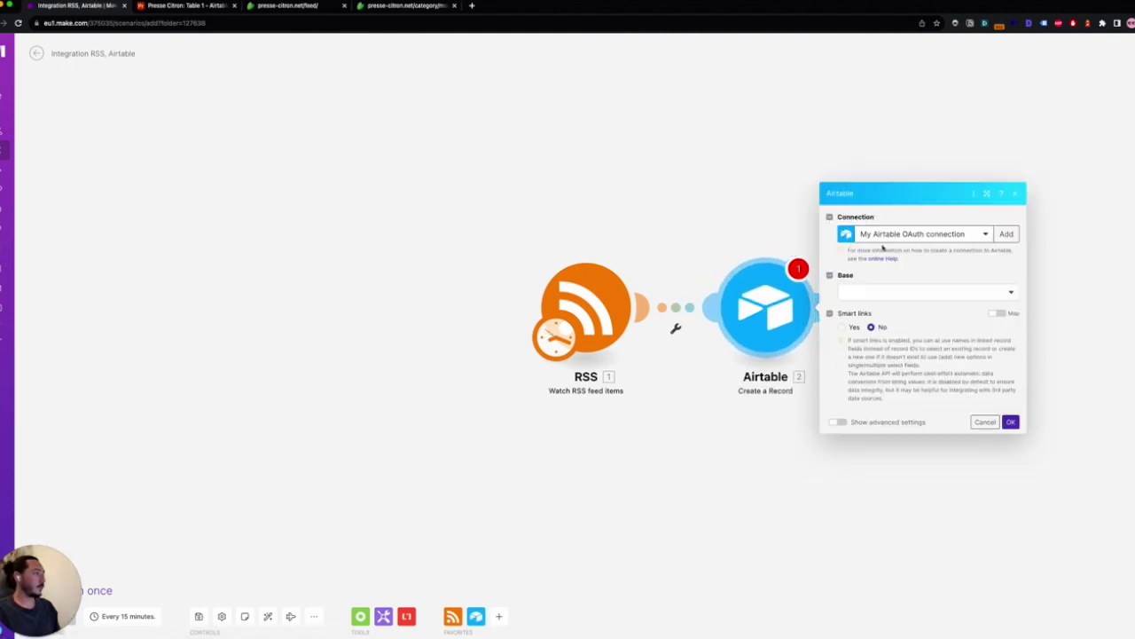
- Set the Airtable module to create records in Table 1 of the Presse Citron base
left_click(874, 291)
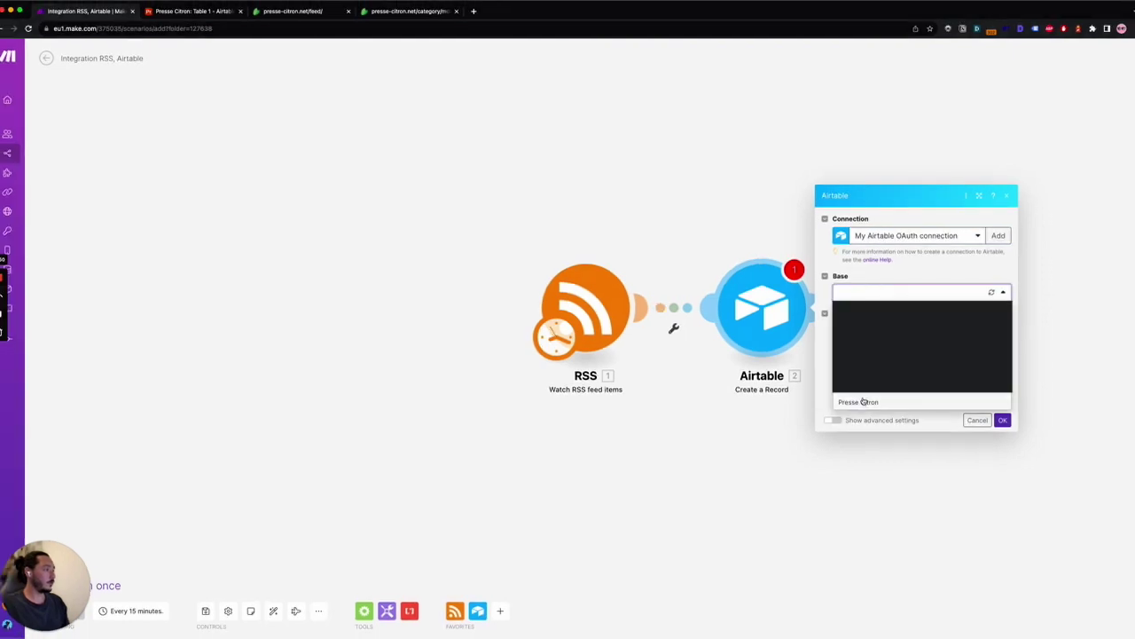
left_click(860, 402)
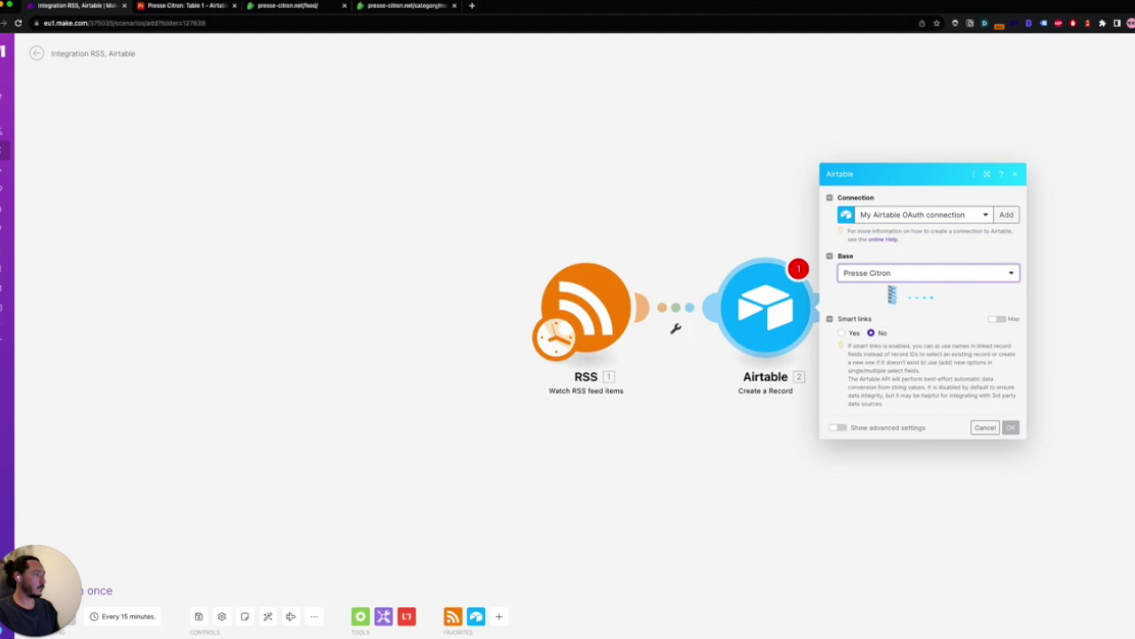
left_click(944, 312)
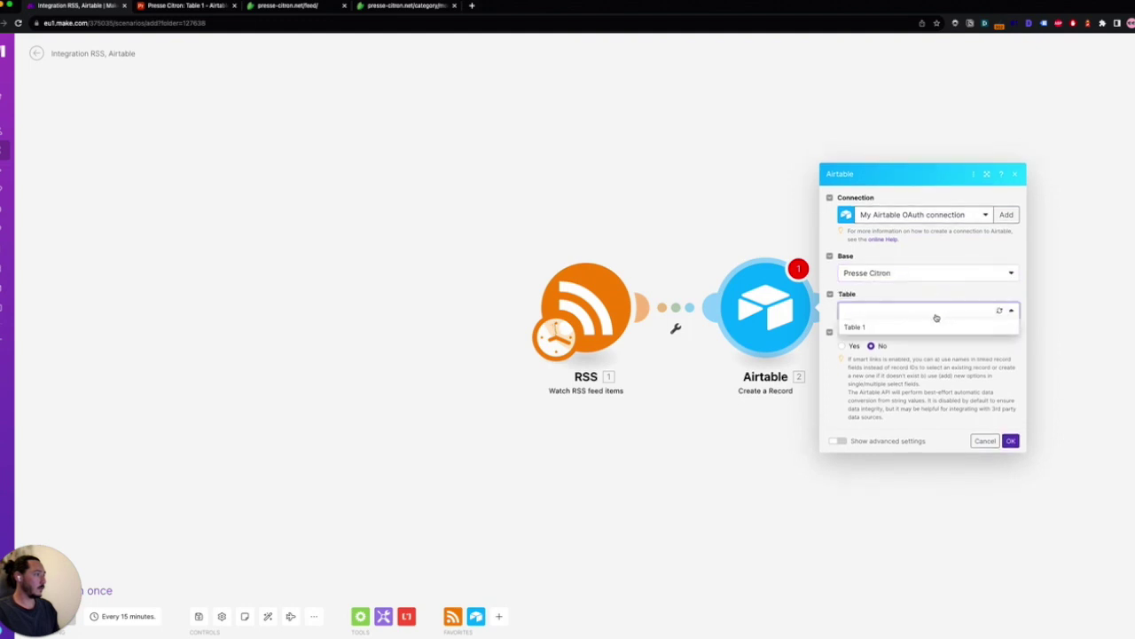
left_click(859, 328)
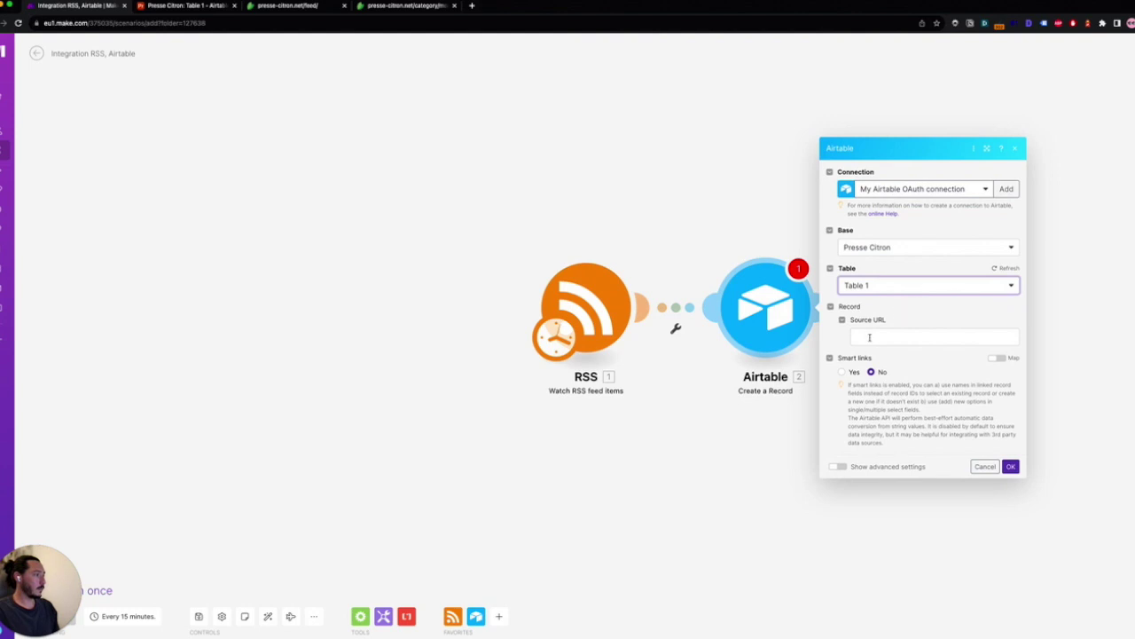
- Map the RSS item's URL to the record's Source URL field and save the Airtable module's settings
left_click(864, 335)
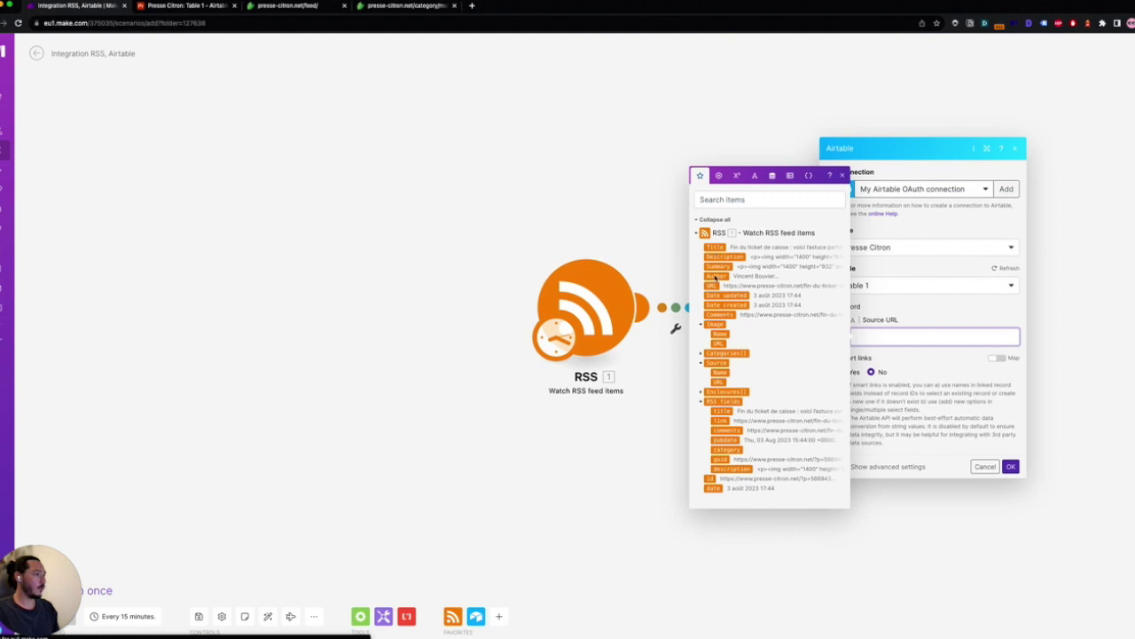
left_click(710, 284)
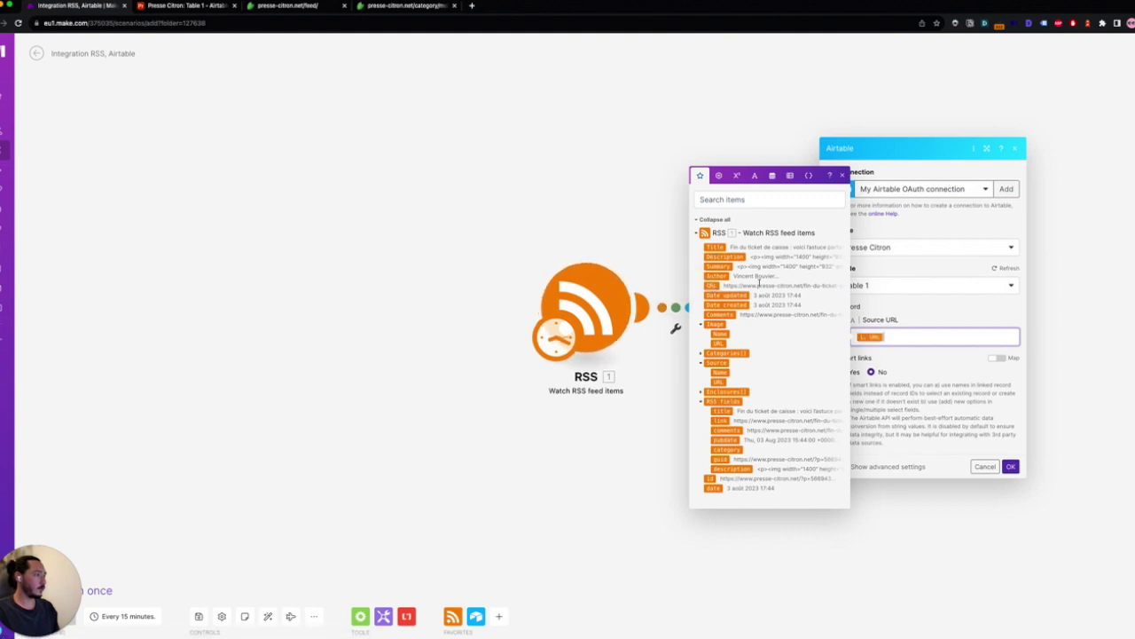
left_click(906, 318)
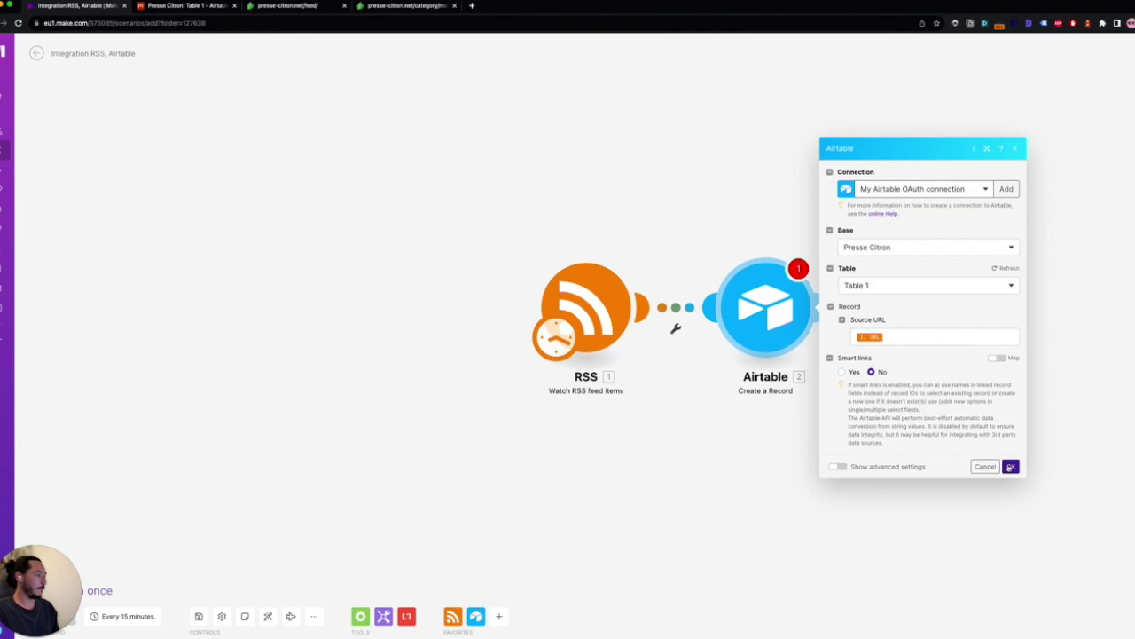
left_click(1010, 466)
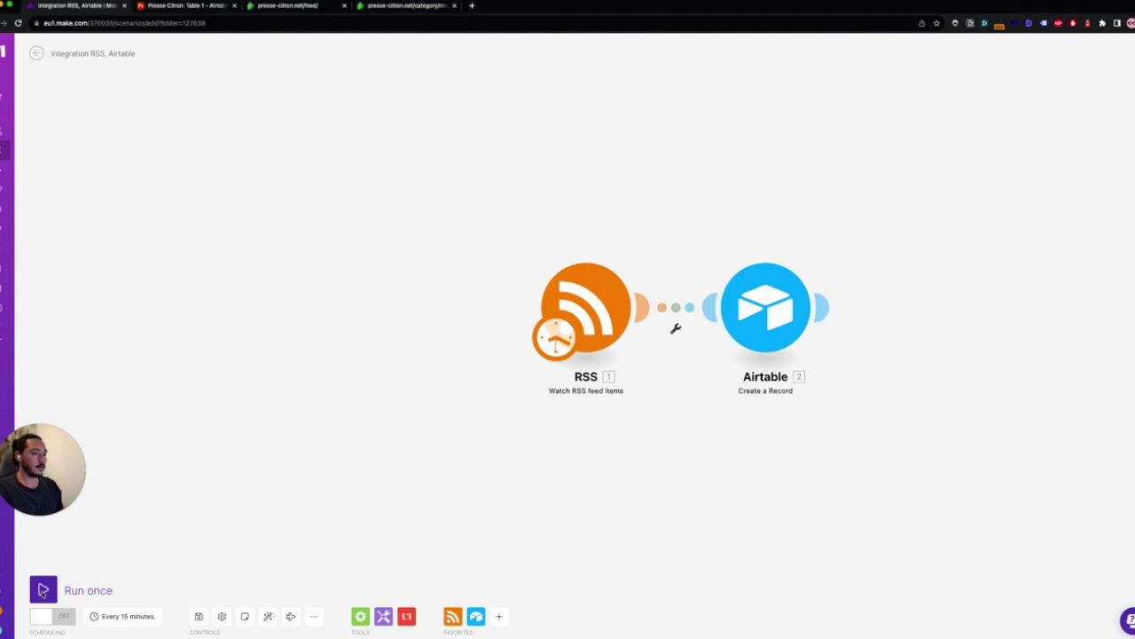
- Run the scenario once, and widen the Source URL column in the Airtable table to show the full links
left_click(43, 590)
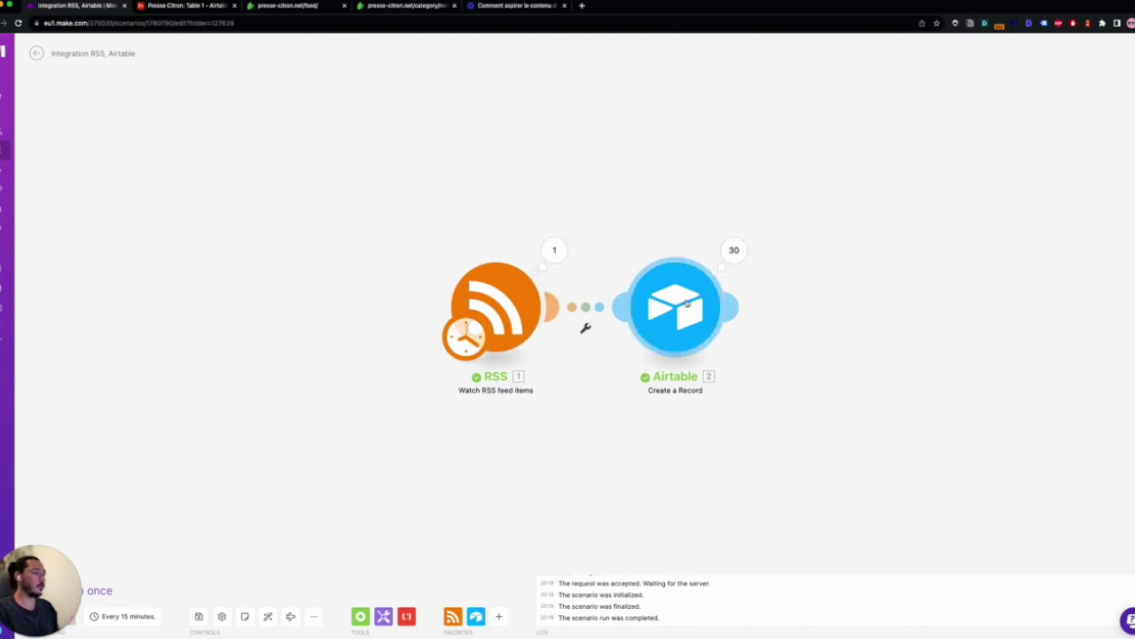
left_click(185, 7)
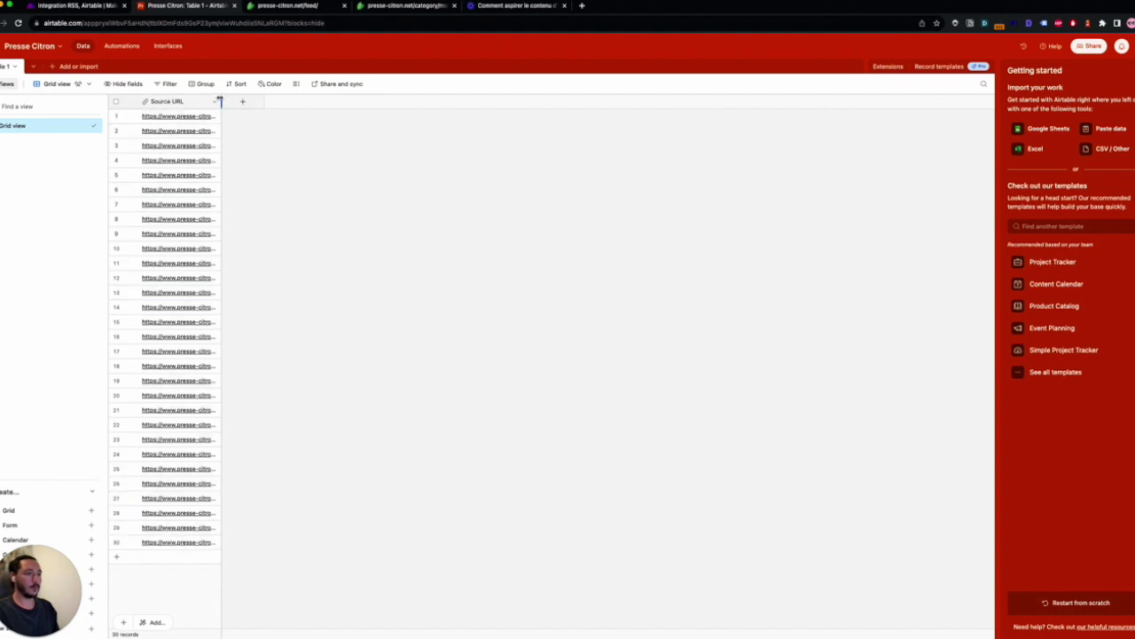
left_click_drag(220, 100, 555, 100)
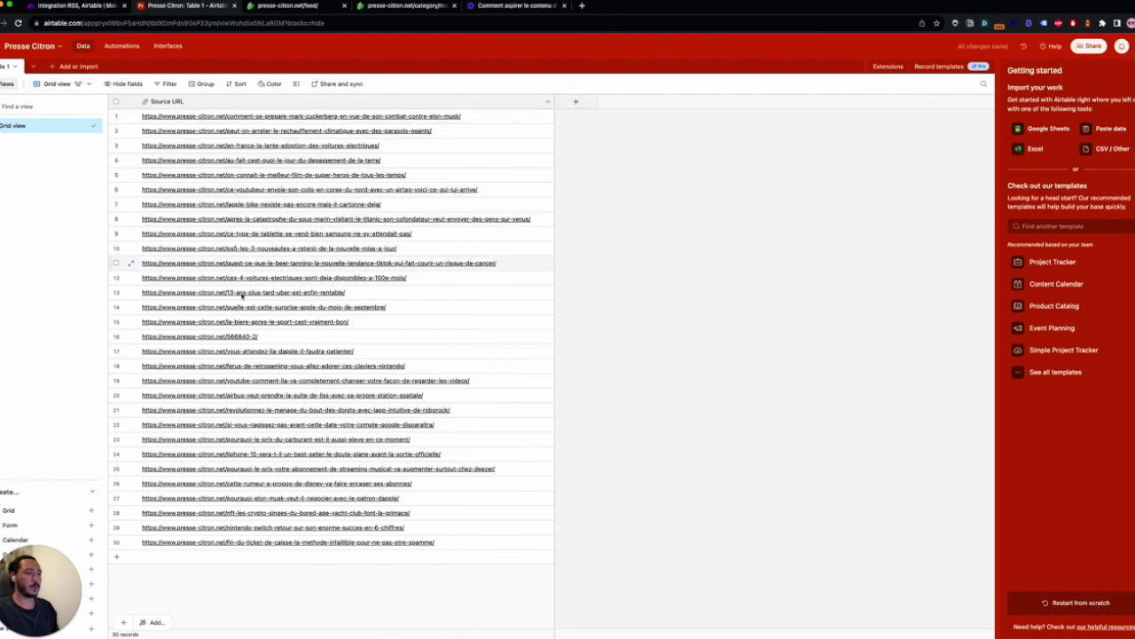
- Switch back to Make and schedule the scenario to run at regular intervals of 120 minutes
left_click(64, 7)
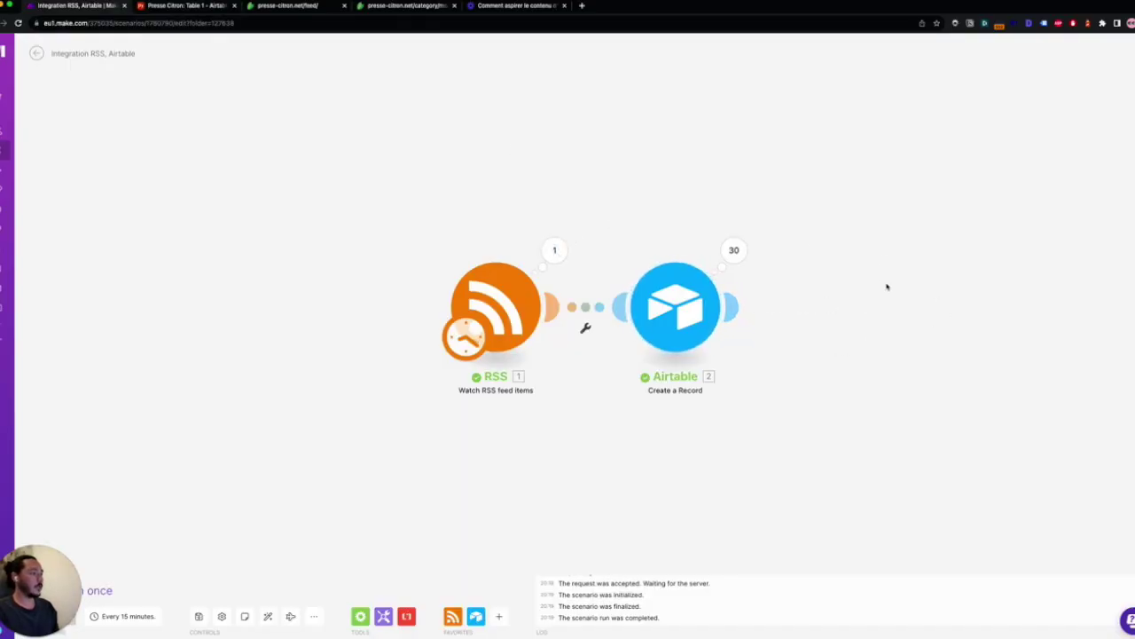
mouse_move(722, 318)
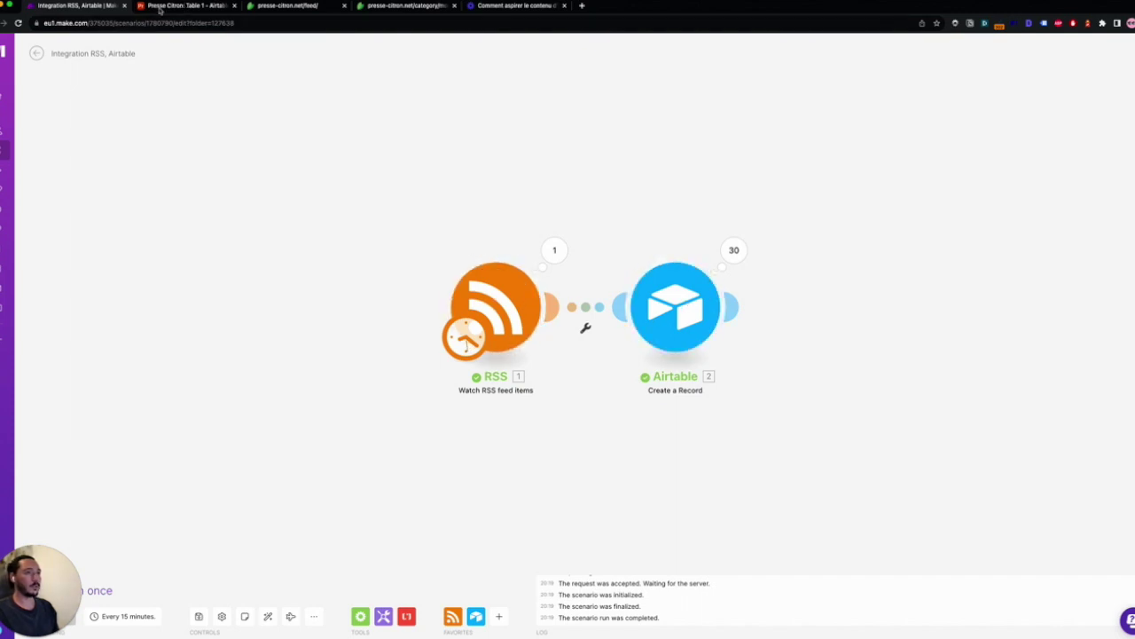
key("ctrl+Tab")
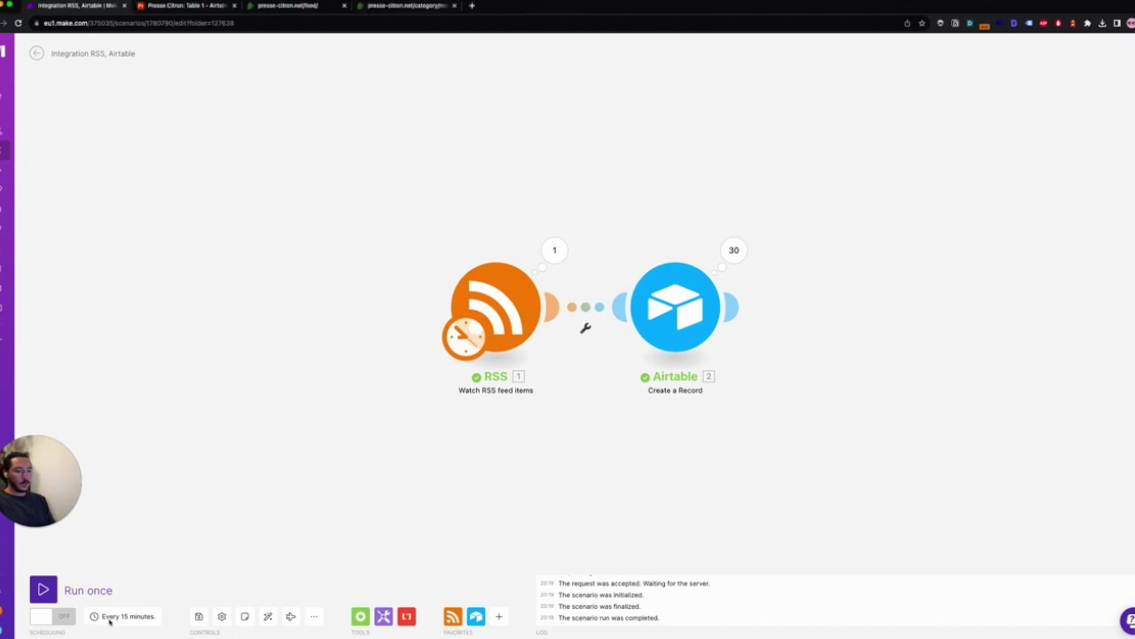
left_click(110, 616)
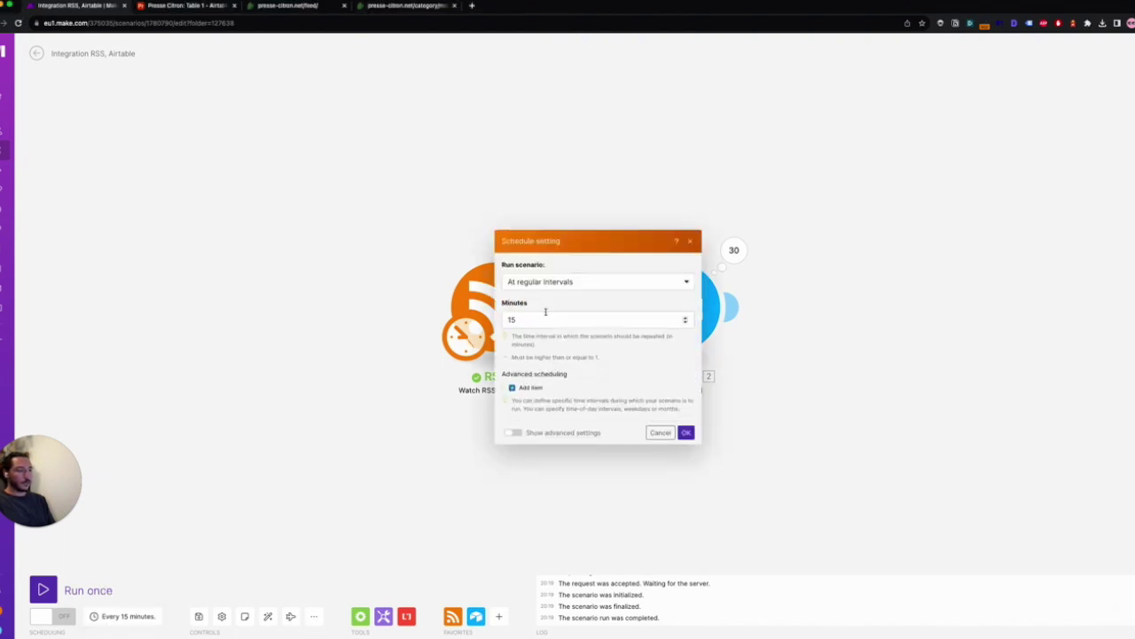
left_click(546, 281)
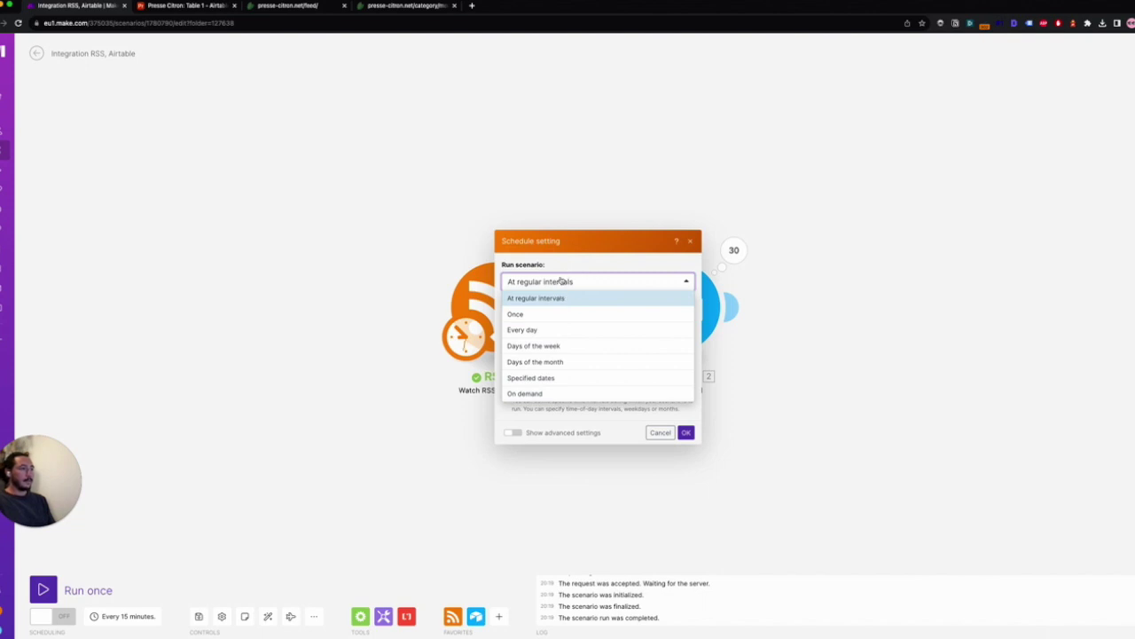
left_click(529, 299)
left_click(522, 322)
double_click(522, 321)
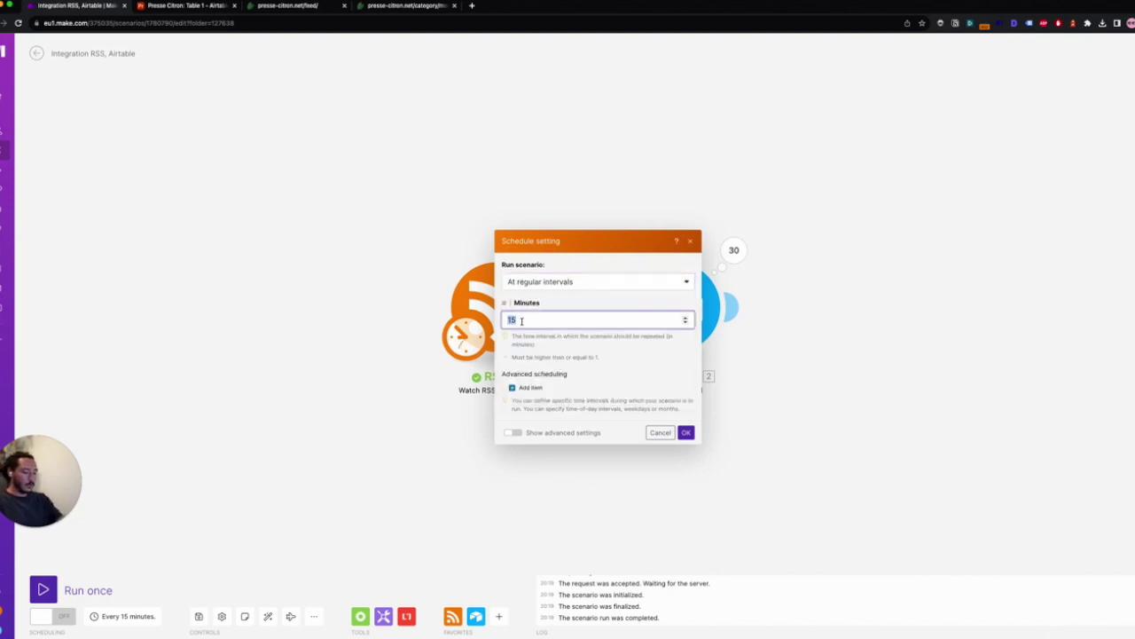
type("120")
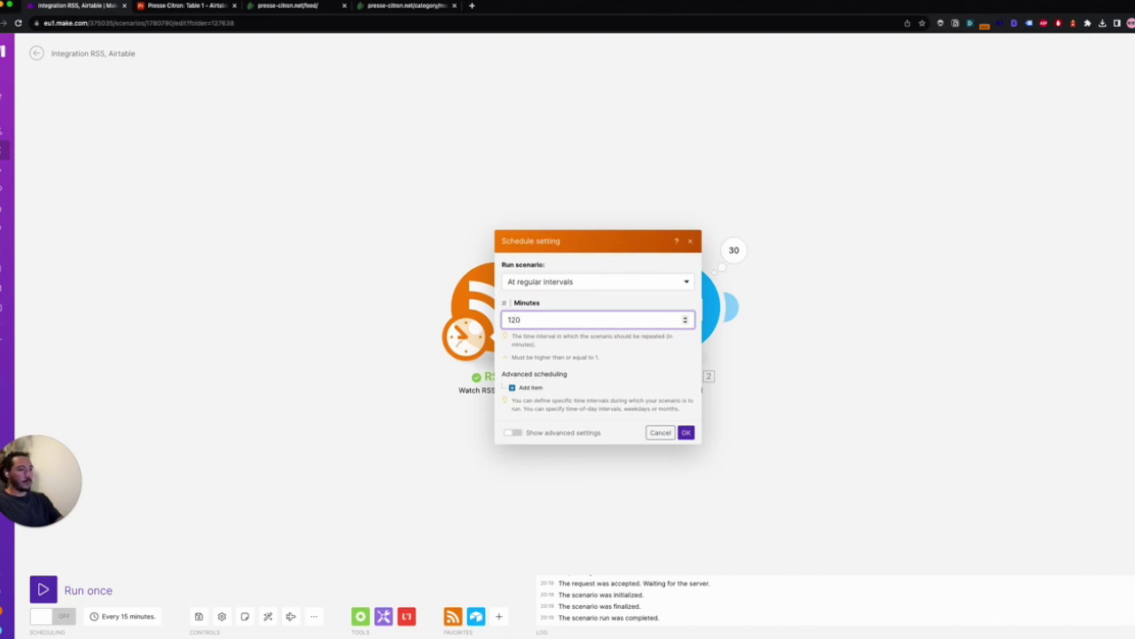
left_click(684, 432)
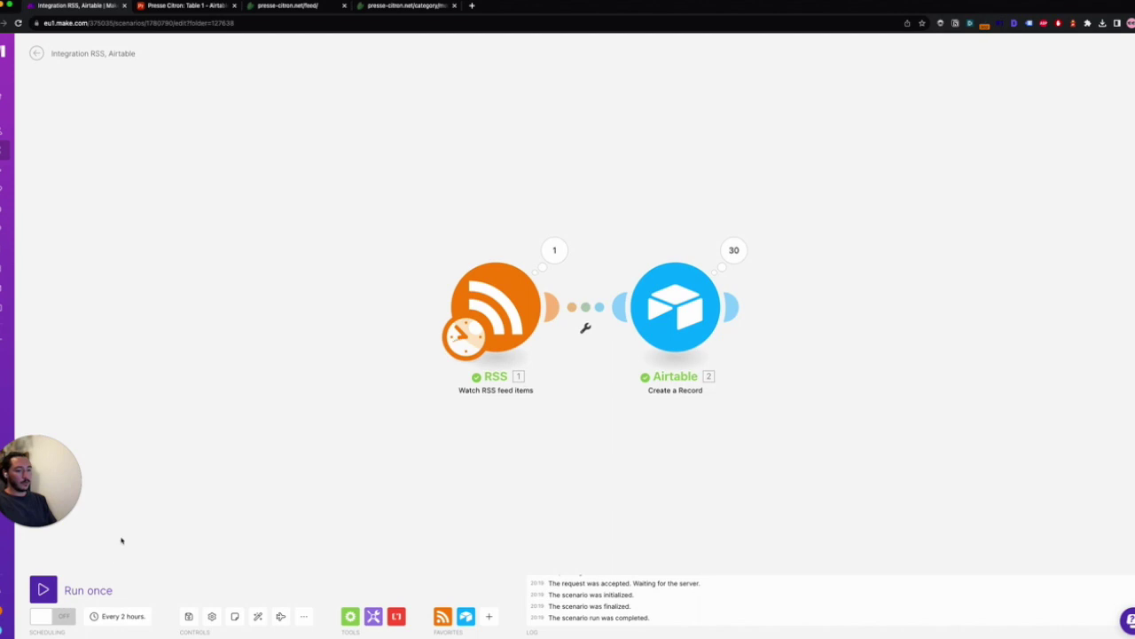
- Turn the scenario's scheduling on and save the scenario
left_click(45, 620)
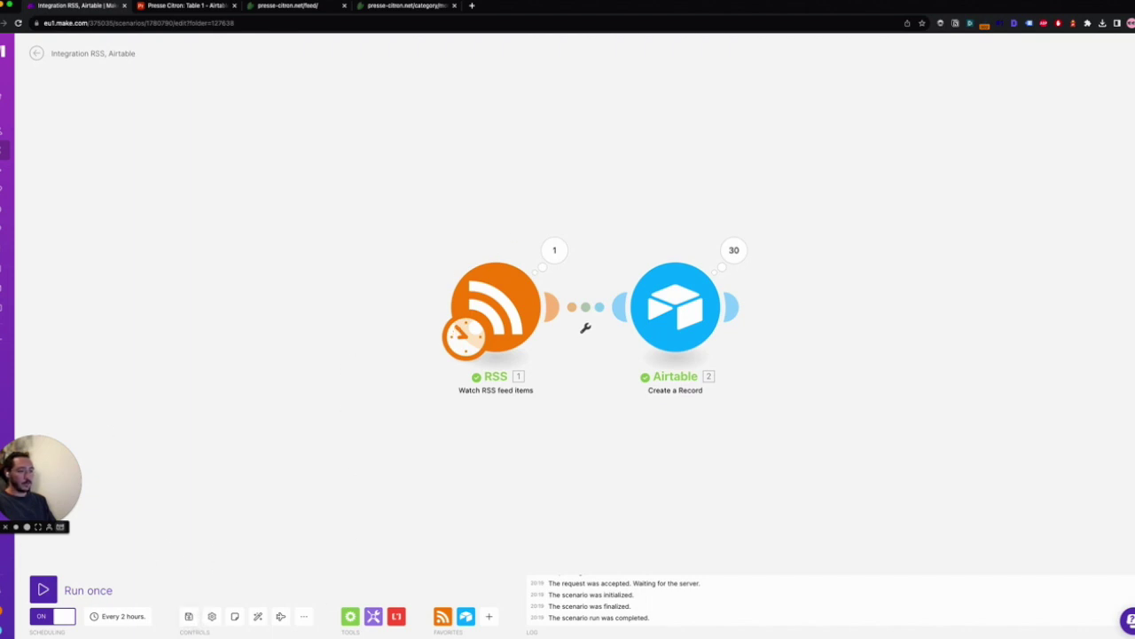
left_click(189, 605)
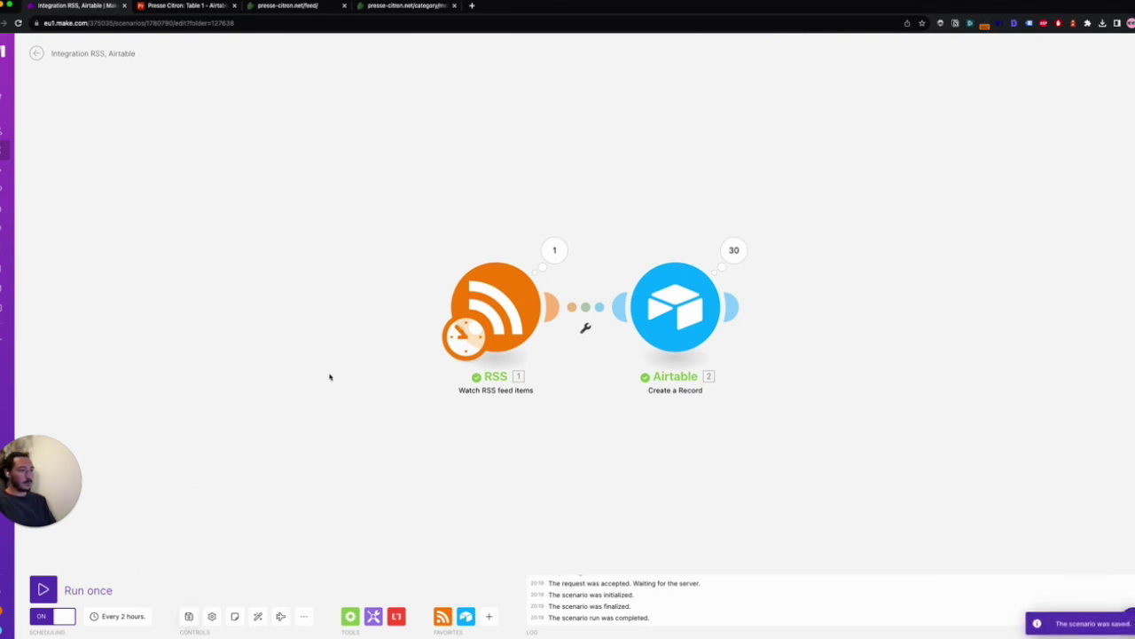